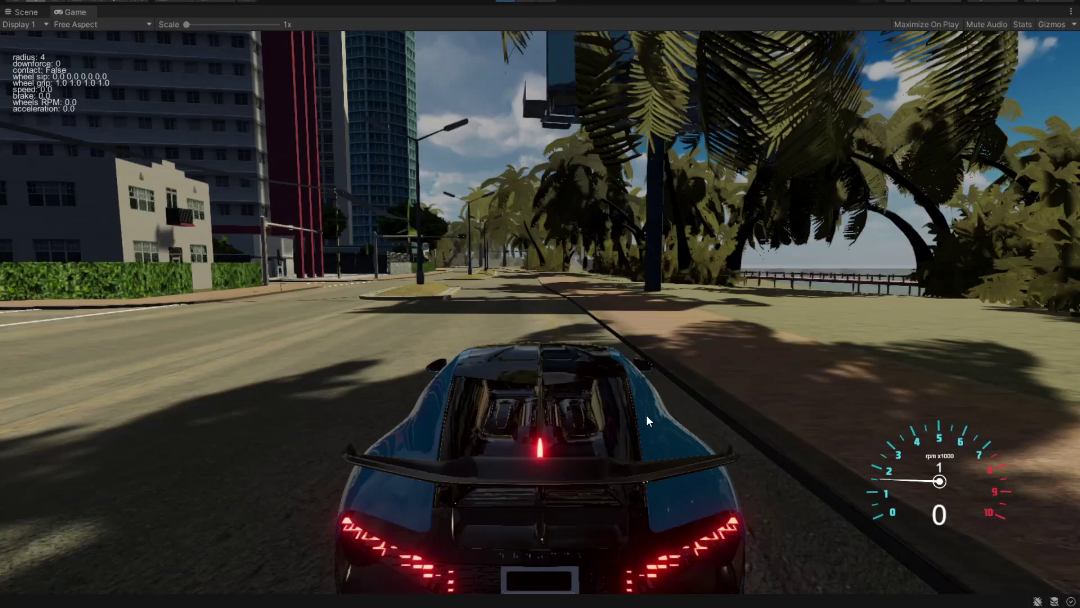
# - Select wheel_0 through wheel_3 under divo's wheel colliders folder and review their shared Wheel Collider settings
pyautogui.click(671, 421)
pyautogui.click(792, 194)
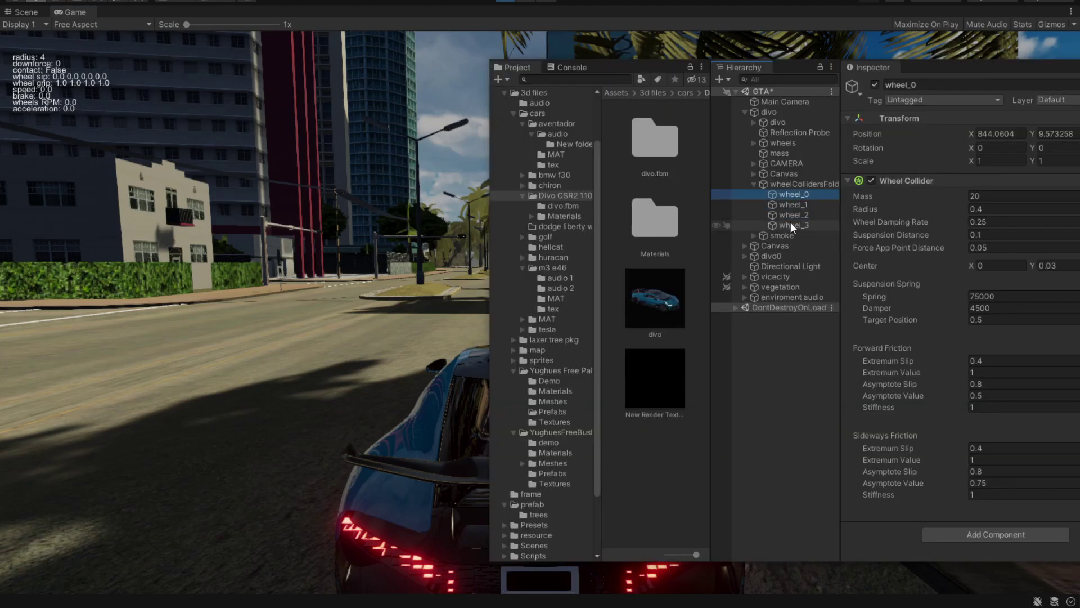
pyautogui.keyDown('shift'); pyautogui.click(792, 224); pyautogui.keyUp('shift')
pyautogui.moveTo(921, 66); pyautogui.dragTo(646, 50)
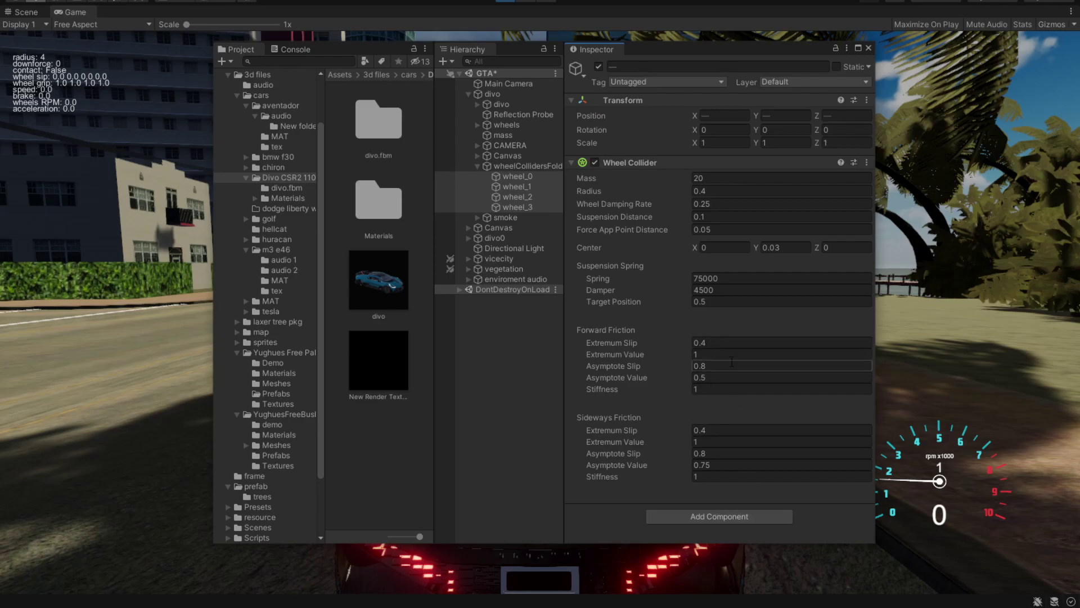
pyautogui.click(662, 189)
pyautogui.moveTo(710, 46); pyautogui.dragTo(1079, 74)
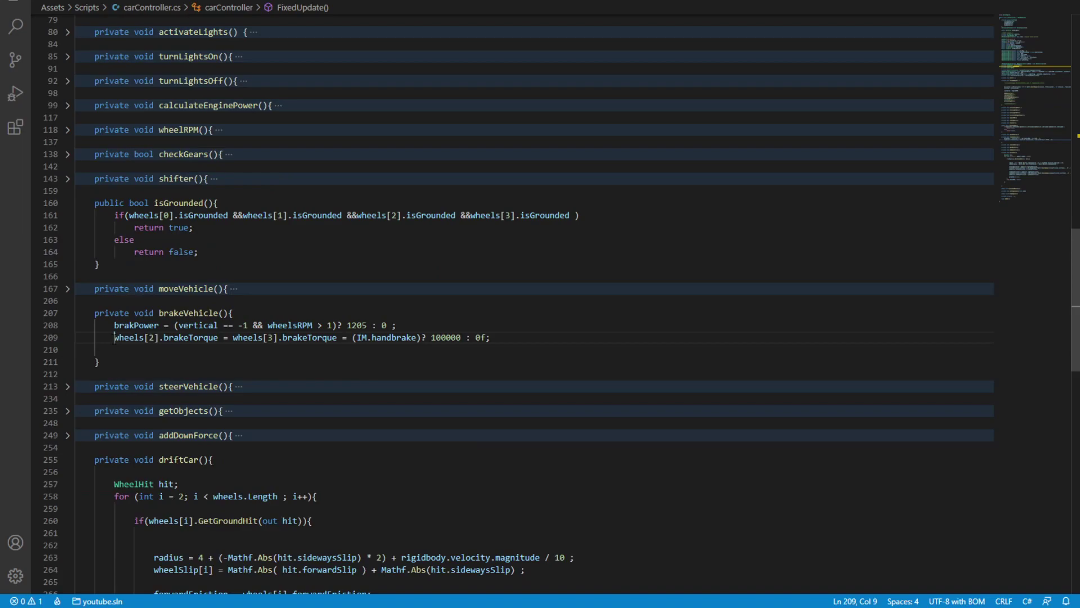
# - Examine the handbrake line in brakeVehicle() of carController.cs, covering the rear wheels' brakeTorque, the IM.handbrake condition and both torque values
pyautogui.moveTo(114, 337); pyautogui.dragTo(148, 337)
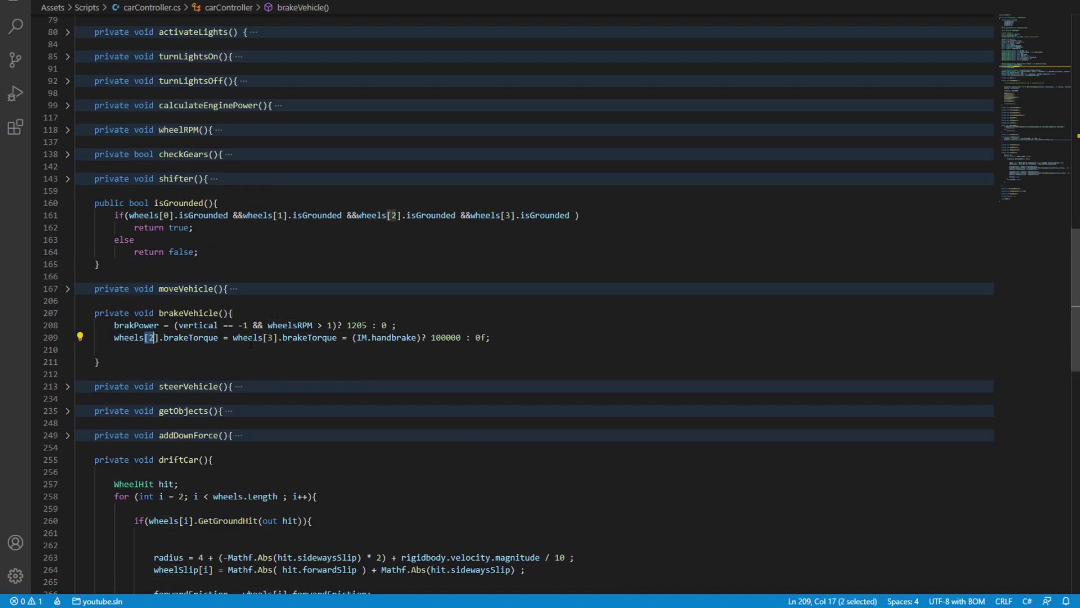
pyautogui.doubleClick(296, 337)
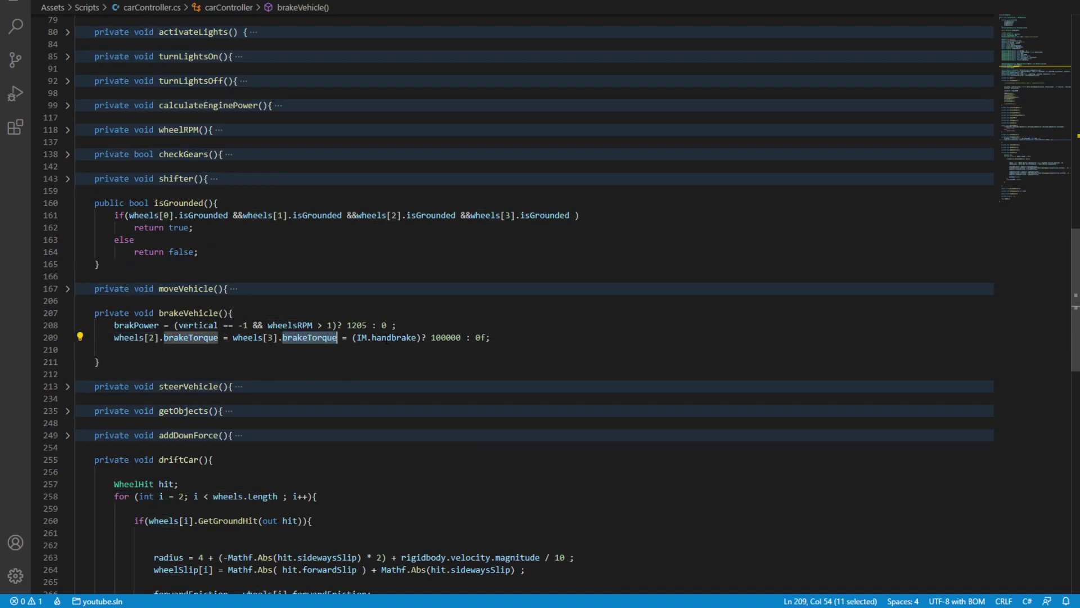
pyautogui.doubleClick(431, 338)
pyautogui.click(491, 337)
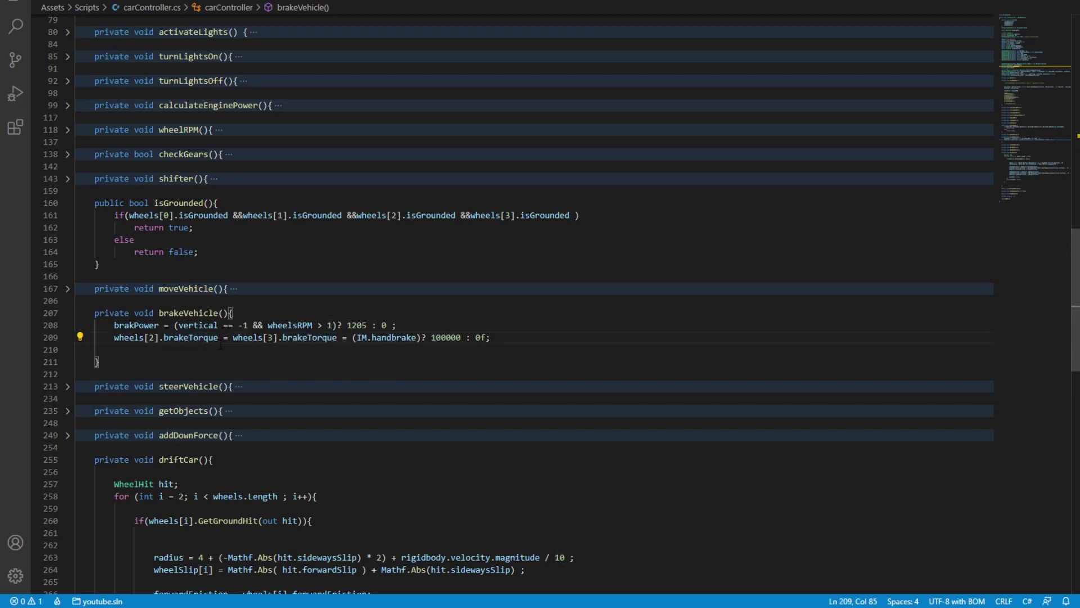
pyautogui.doubleClick(405, 337)
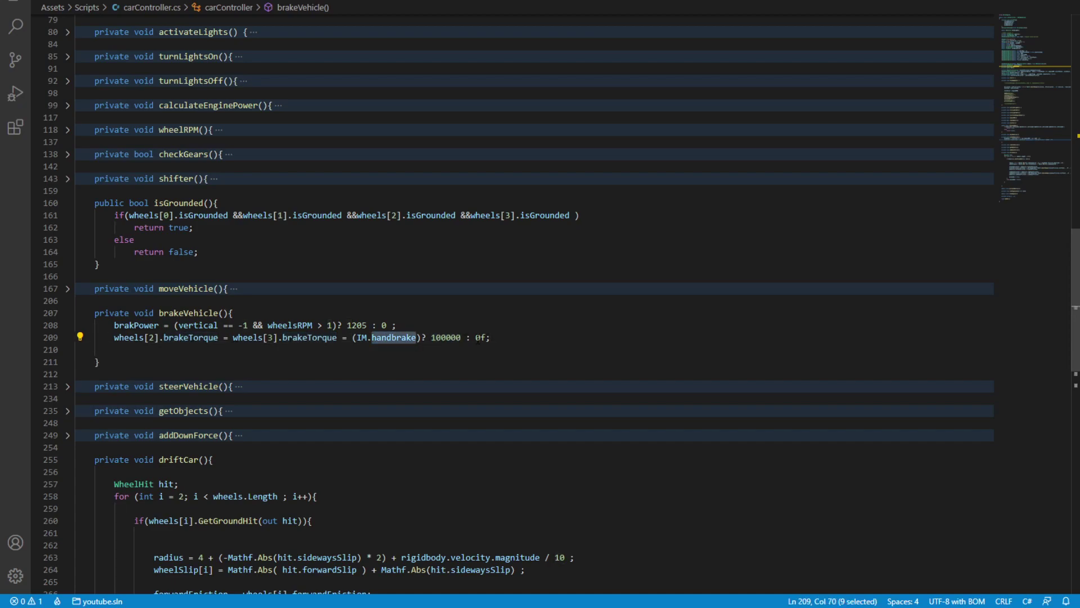
pyautogui.doubleClick(480, 338)
pyautogui.click(524, 338)
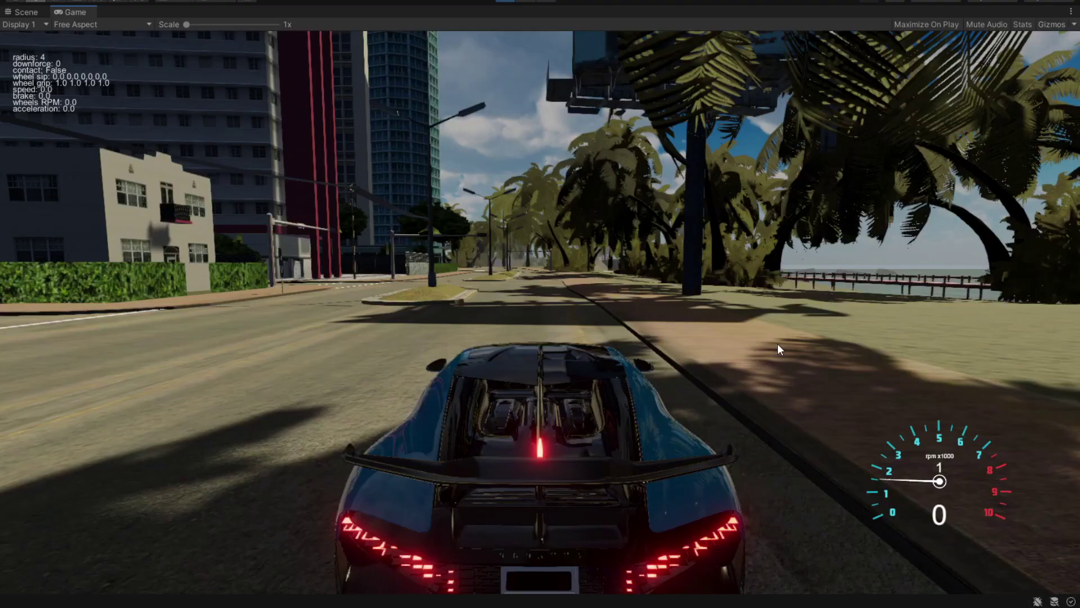
# - Test-drive the car along the coastal road in the running Unity game, steering both ways and braking to a stop
pyautogui.press('w')
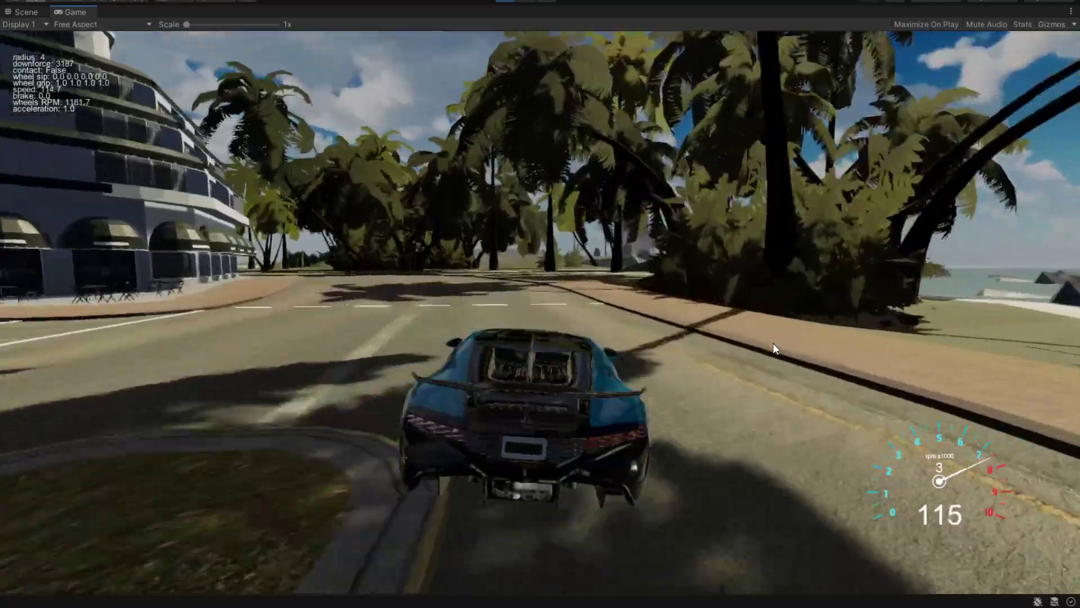
pyautogui.press('a')
pyautogui.press('d')
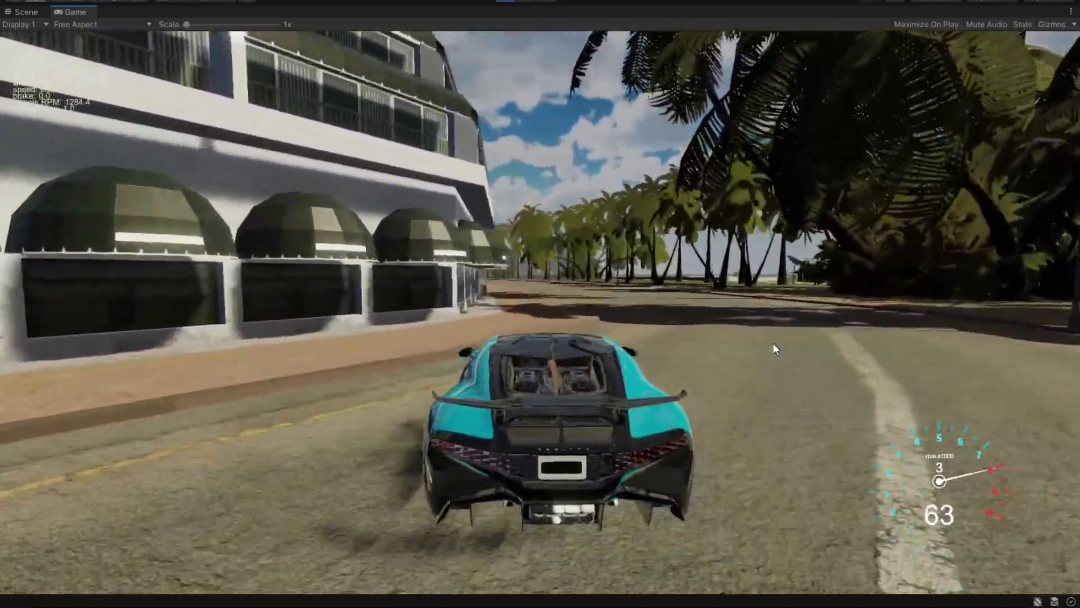
pyautogui.press('a')
pyautogui.press('d')
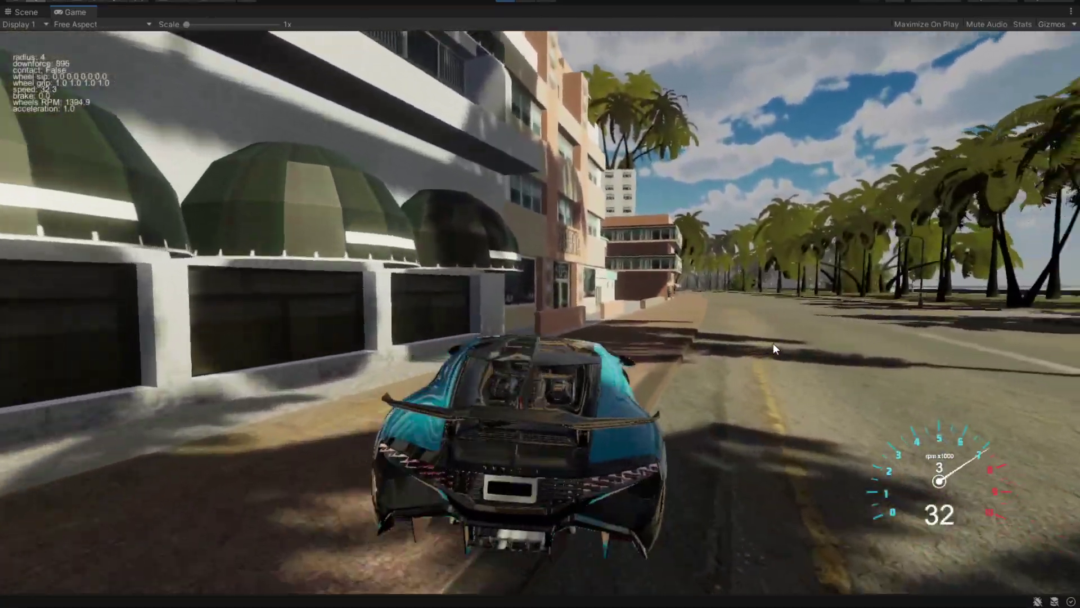
pyautogui.press('d')
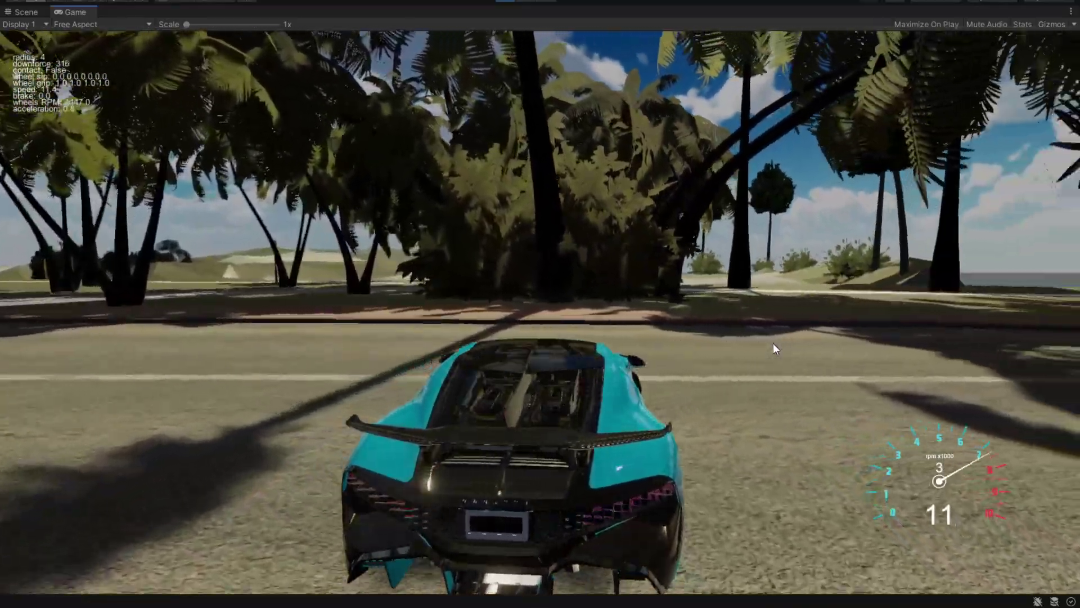
pyautogui.press('a')
pyautogui.press('w')
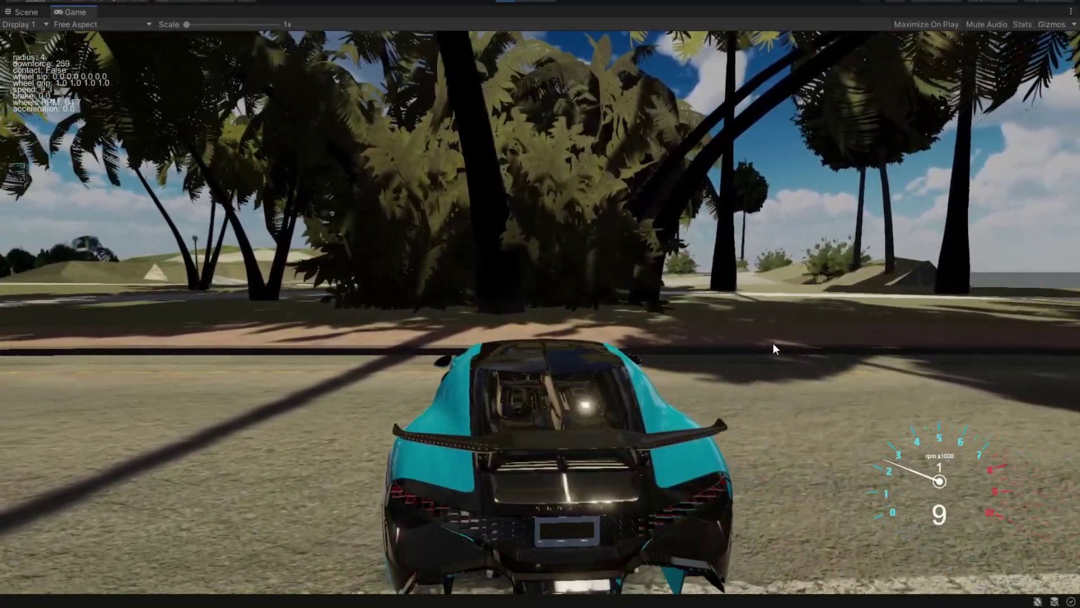
pyautogui.press('w')
pyautogui.press('s')
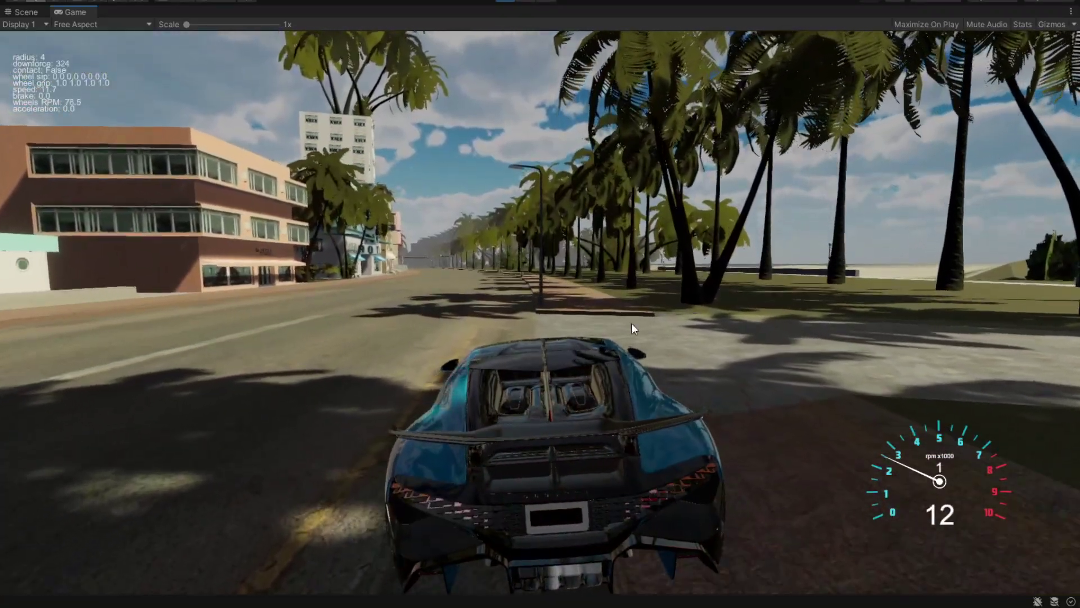
pyautogui.press('s')
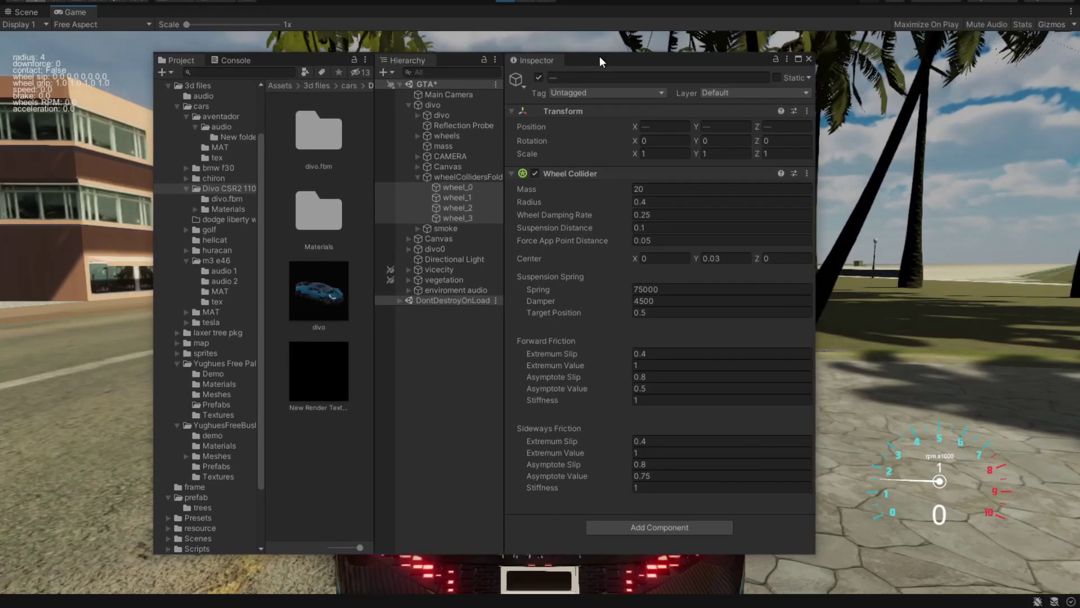
# - Inspect the Asymptote Value under Sideways Friction and Forward Friction in the selected wheels' Wheel Collider
pyautogui.moveTo(599, 58); pyautogui.dragTo(597, 57)
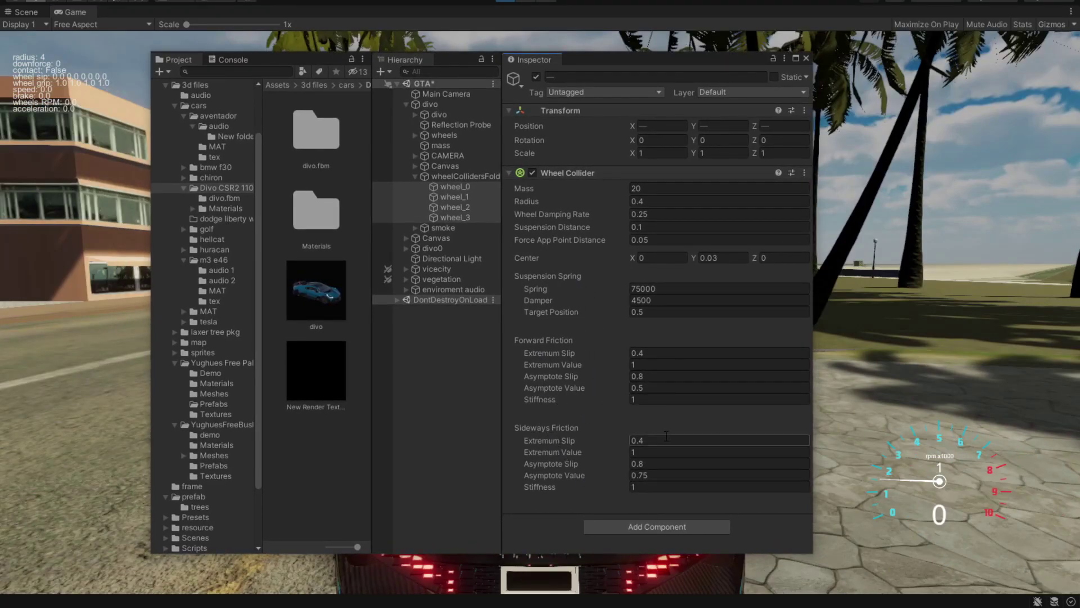
pyautogui.moveTo(592, 58); pyautogui.dragTo(496, 2)
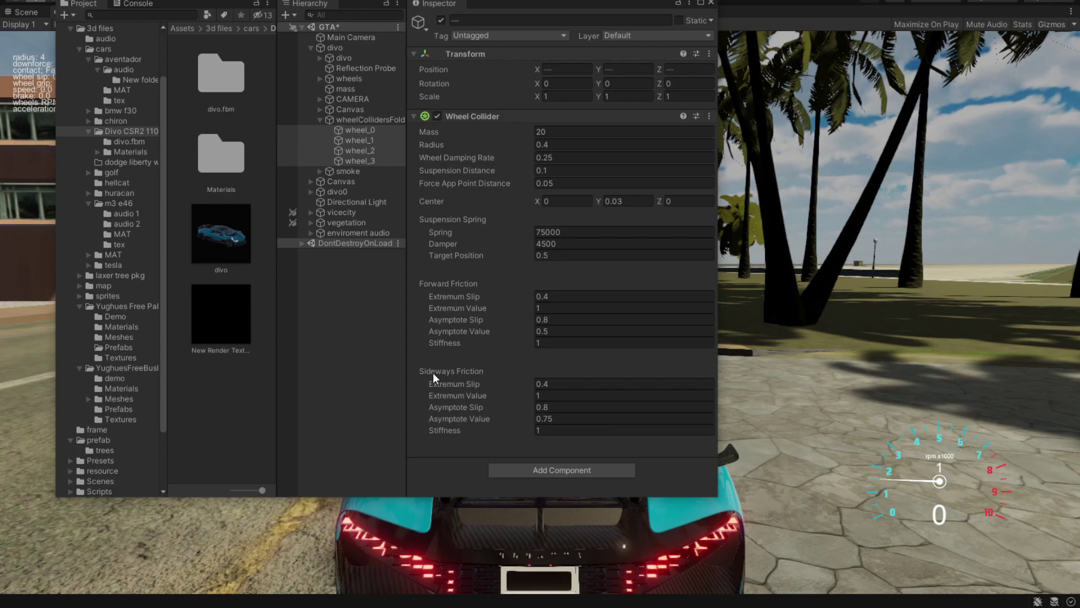
pyautogui.doubleClick(546, 419)
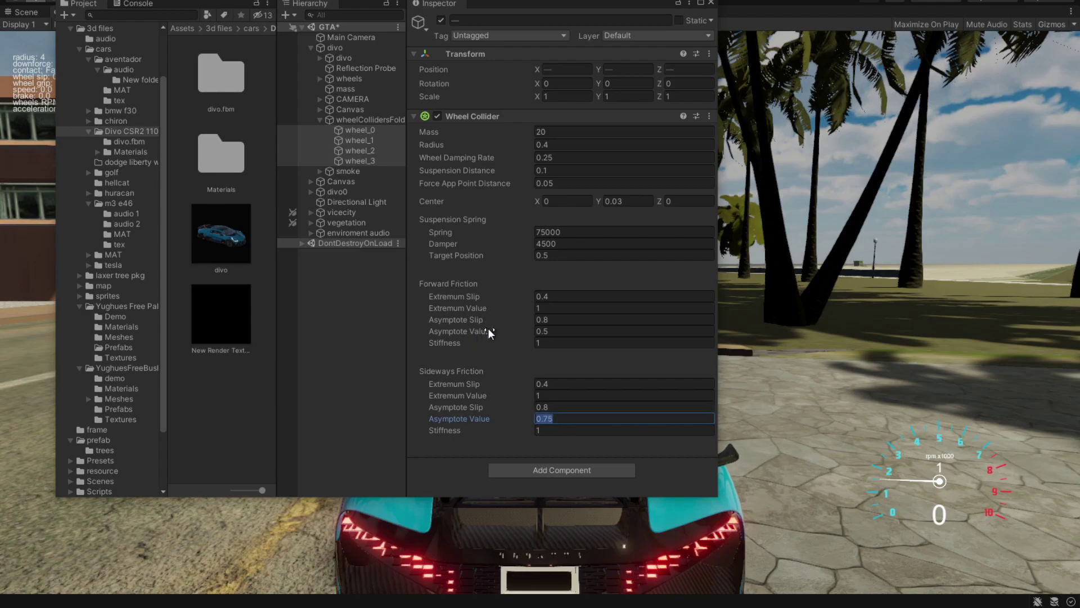
pyautogui.click(554, 332)
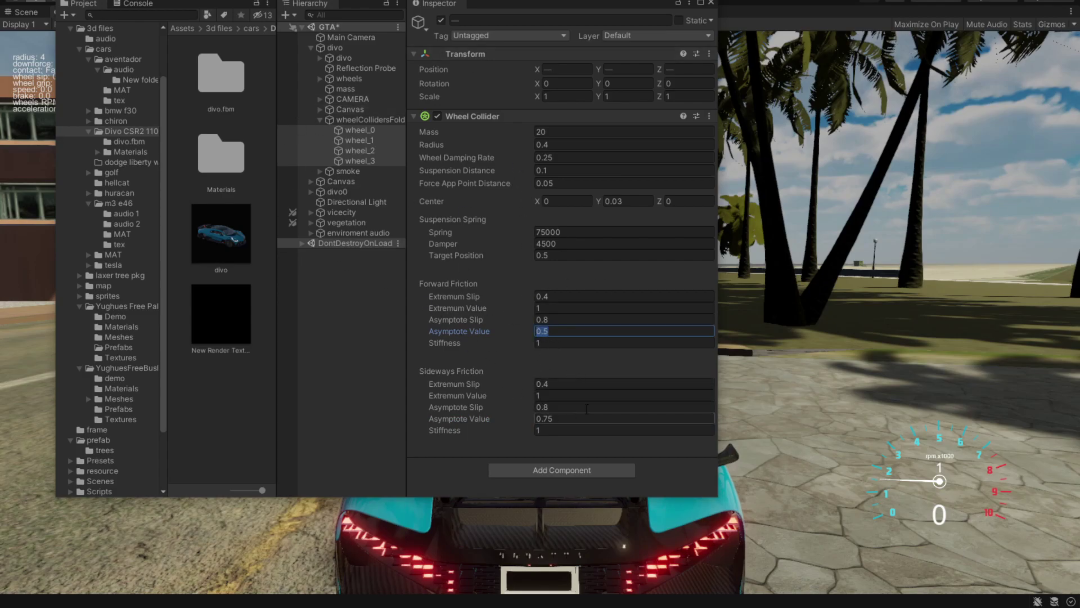
pyautogui.moveTo(524, 8); pyautogui.dragTo(651, 27)
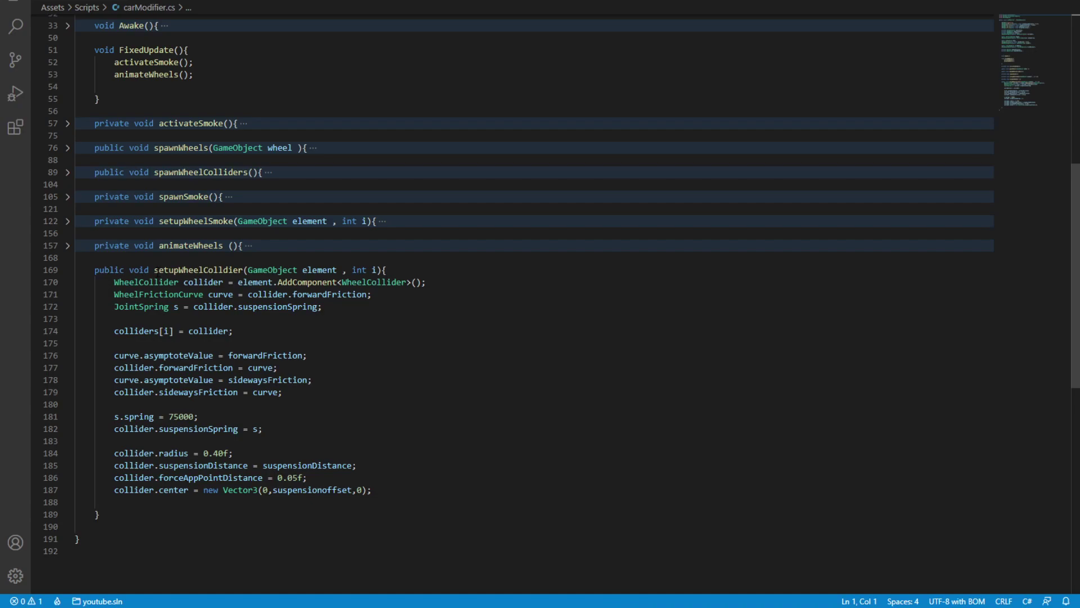
# - Examine the setupWheelColldier method in carModifier.cs, from the WheelCollider creation through the block of collider property assignments
pyautogui.moveTo(153, 270); pyautogui.dragTo(240, 269)
pyautogui.click(194, 282)
pyautogui.scroll(-2, 121, 223)
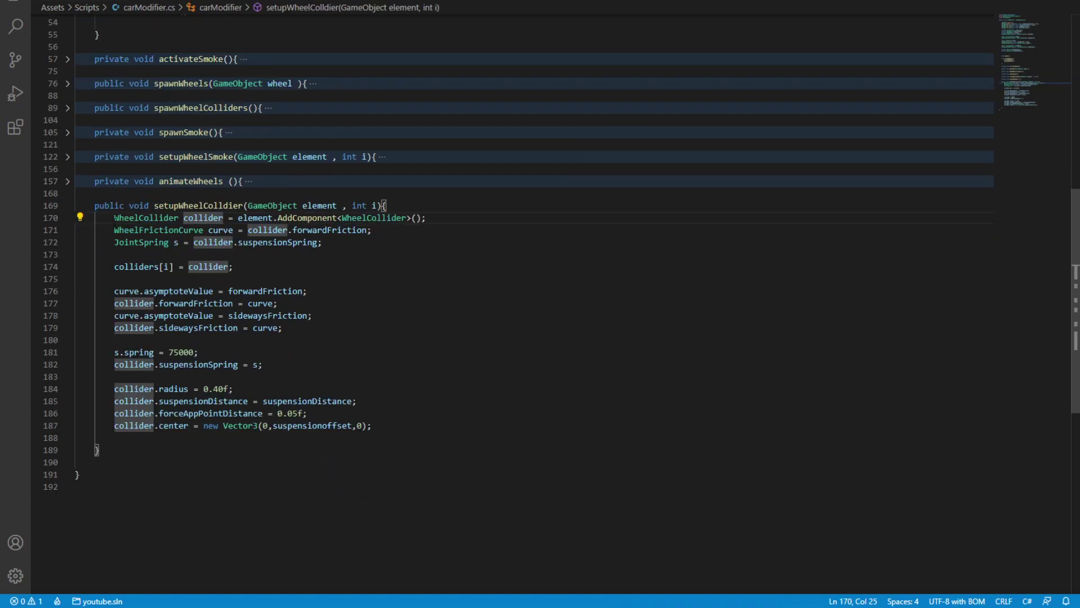
pyautogui.doubleClick(203, 218)
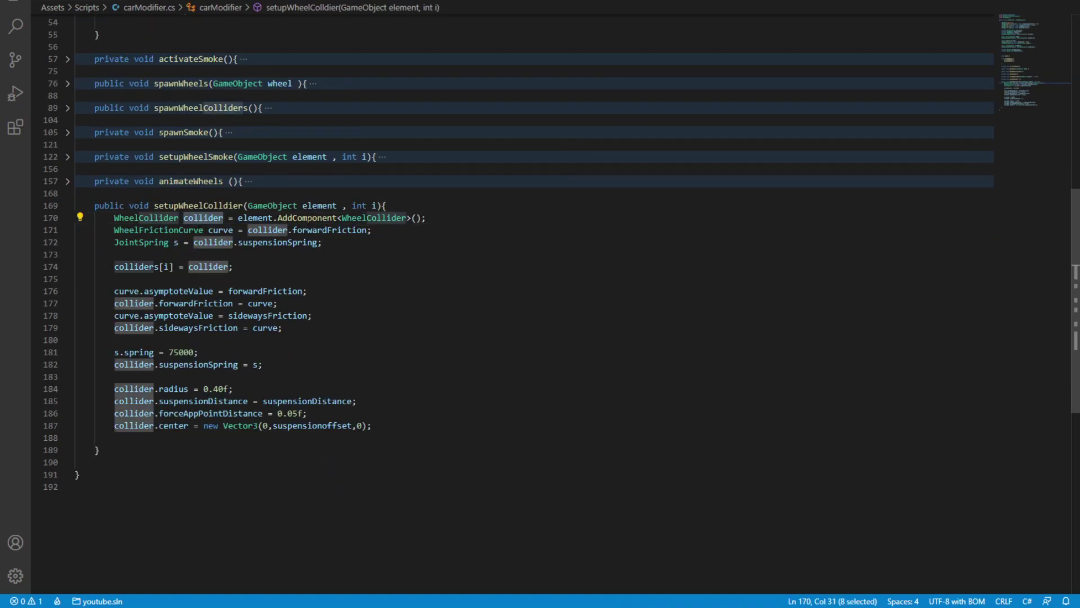
pyautogui.click(380, 299)
pyautogui.moveTo(388, 438); pyautogui.dragTo(72, 266)
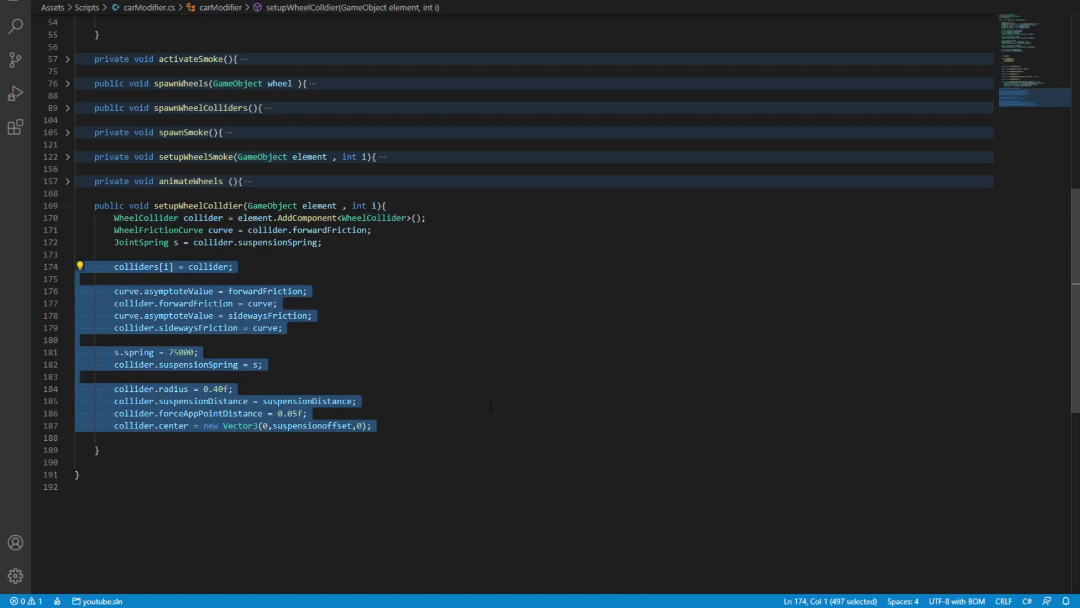
# - Examine the asymptoteValue assignments that take the forwardFriction and sidewaysFriction variables in setupWheelColldier
pyautogui.click(482, 431)
pyautogui.scroll(-2, 167, 227)
pyautogui.click(167, 226)
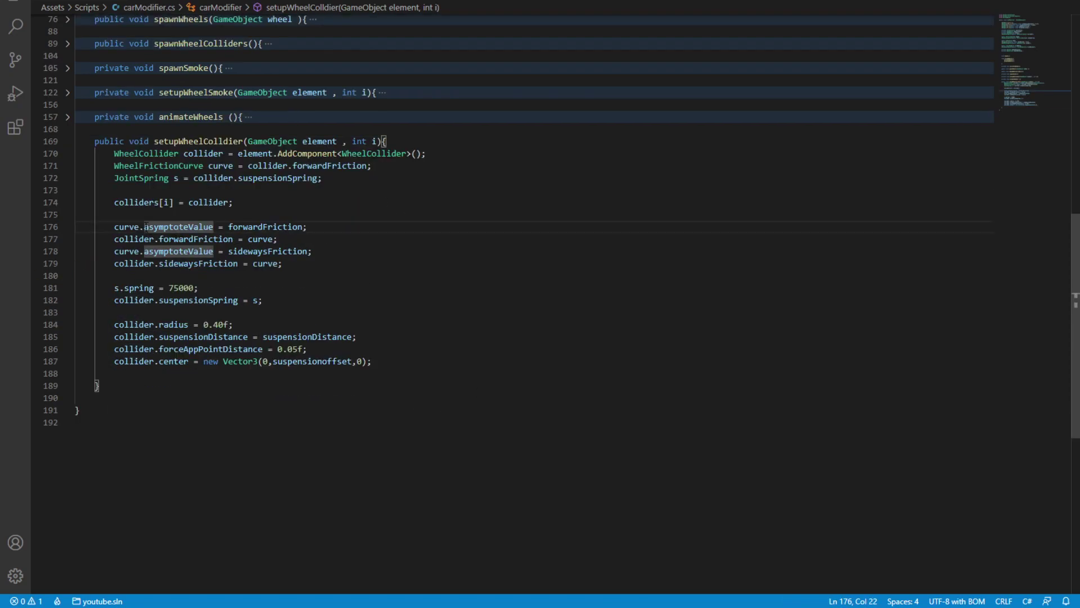
pyautogui.moveTo(144, 227); pyautogui.dragTo(215, 226)
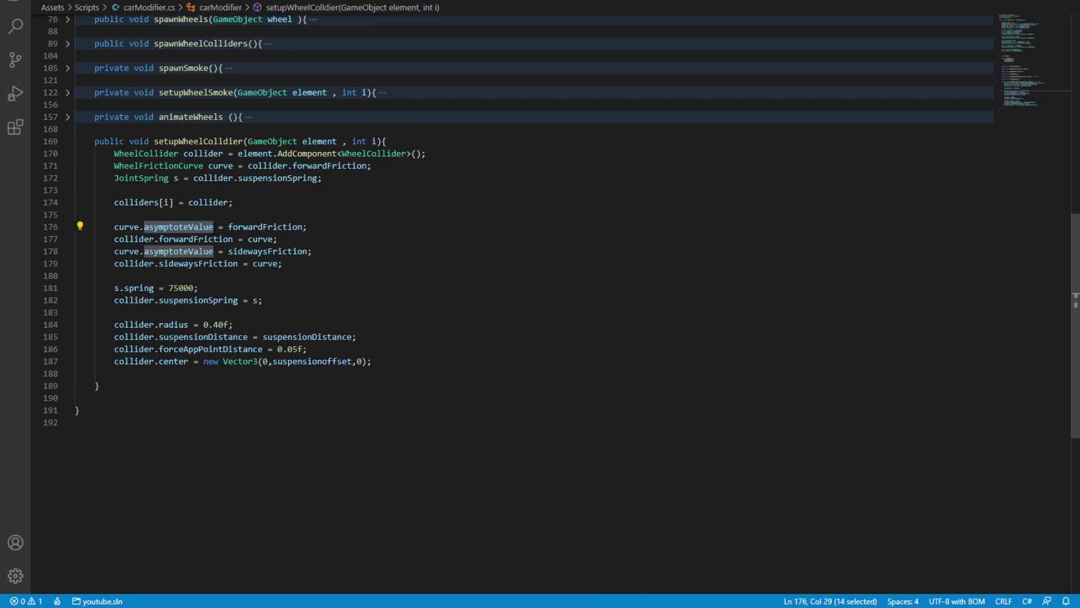
pyautogui.doubleClick(259, 227)
pyautogui.doubleClick(161, 252)
pyautogui.doubleClick(268, 251)
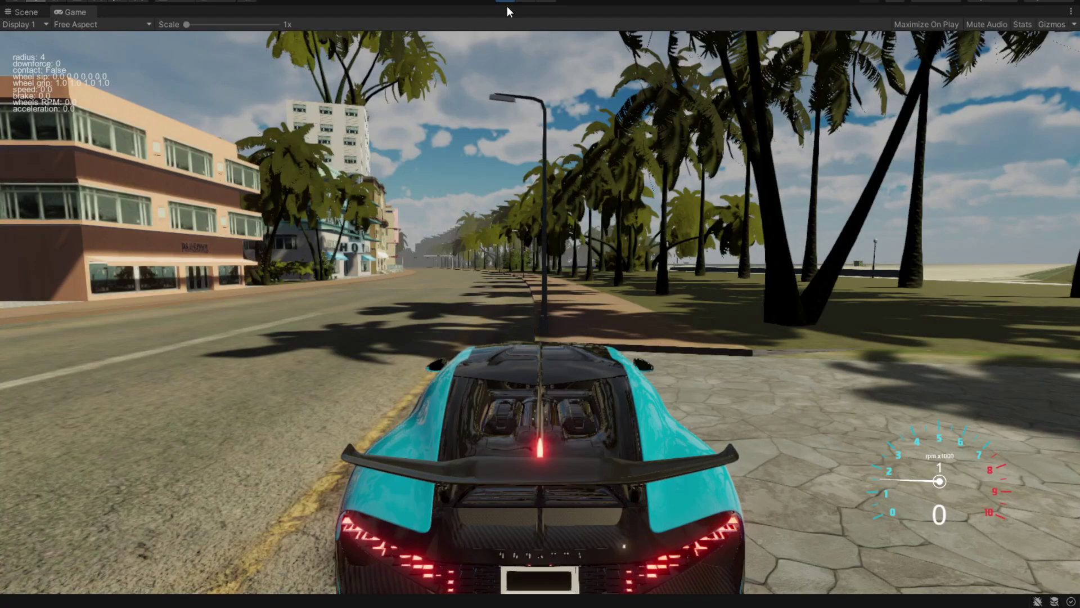
# - Stop the running Unity game and adjust the Sideways Friction of the divo car's Car Modifier script
pyautogui.click(507, 6)
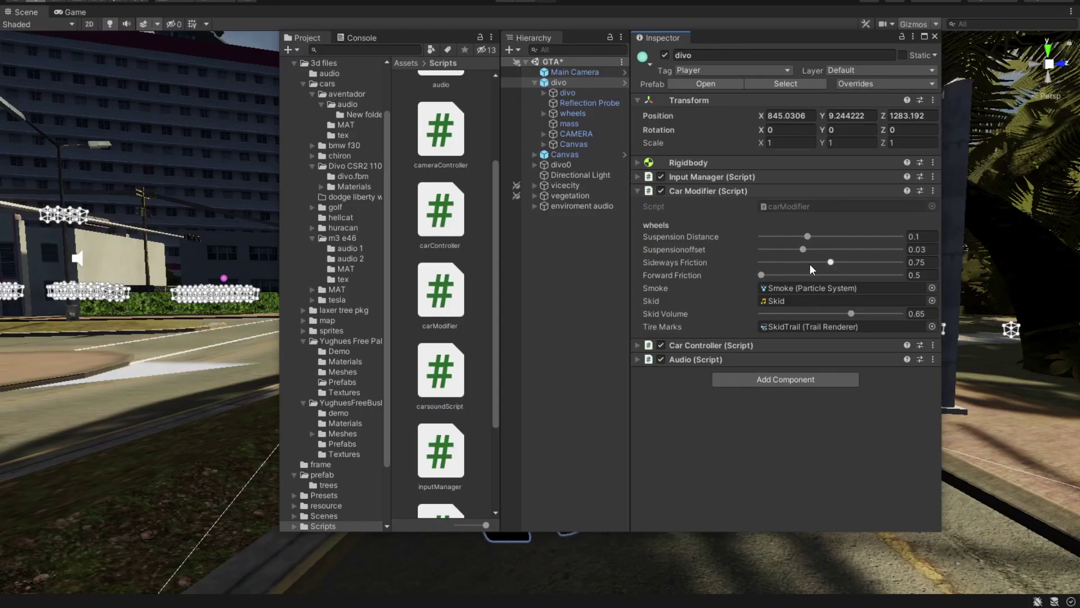
pyautogui.moveTo(831, 260)
pyautogui.mouseDown()
pyautogui.moveTo(787, 263)
pyautogui.moveTo(777, 276)
pyautogui.moveTo(822, 276)
pyautogui.mouseUp()
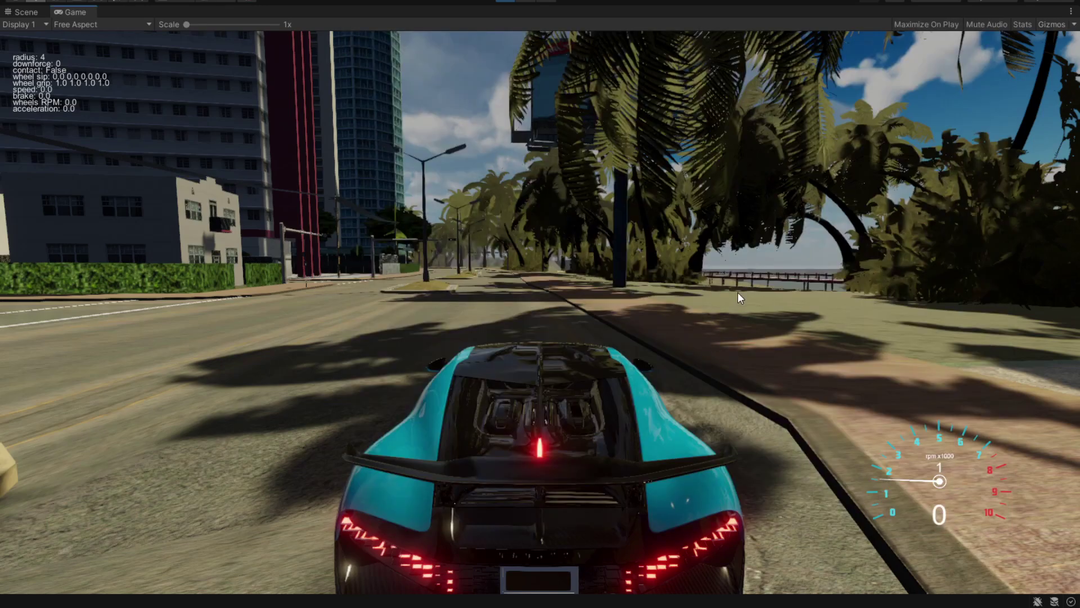
# - Run another test drive at higher speed, taking the left bend and then making a hard right turn off the road
pyautogui.press('w')
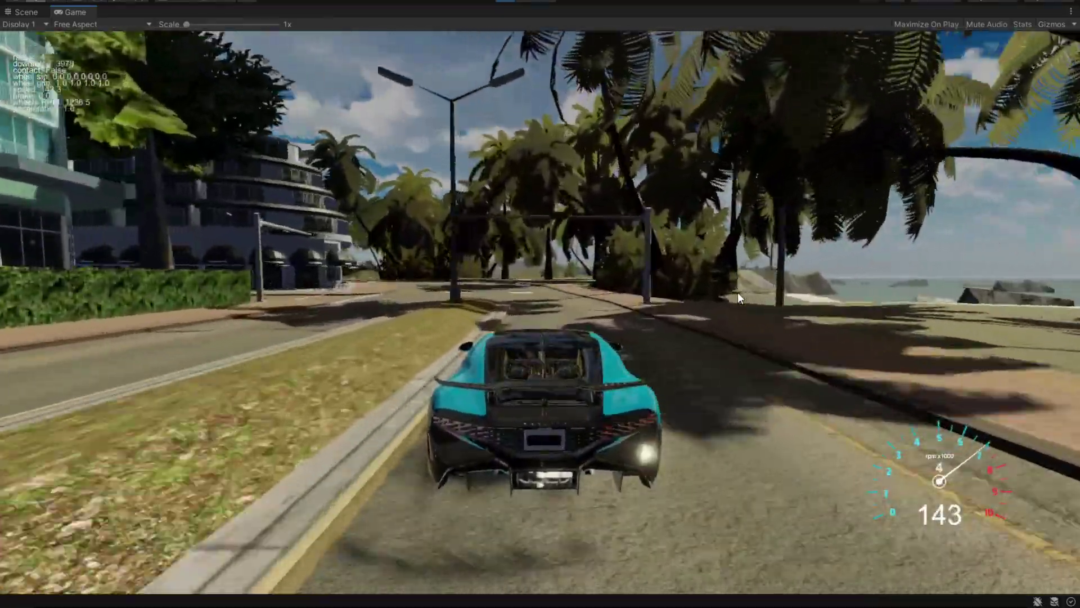
pyautogui.press('a')
pyautogui.press('a')
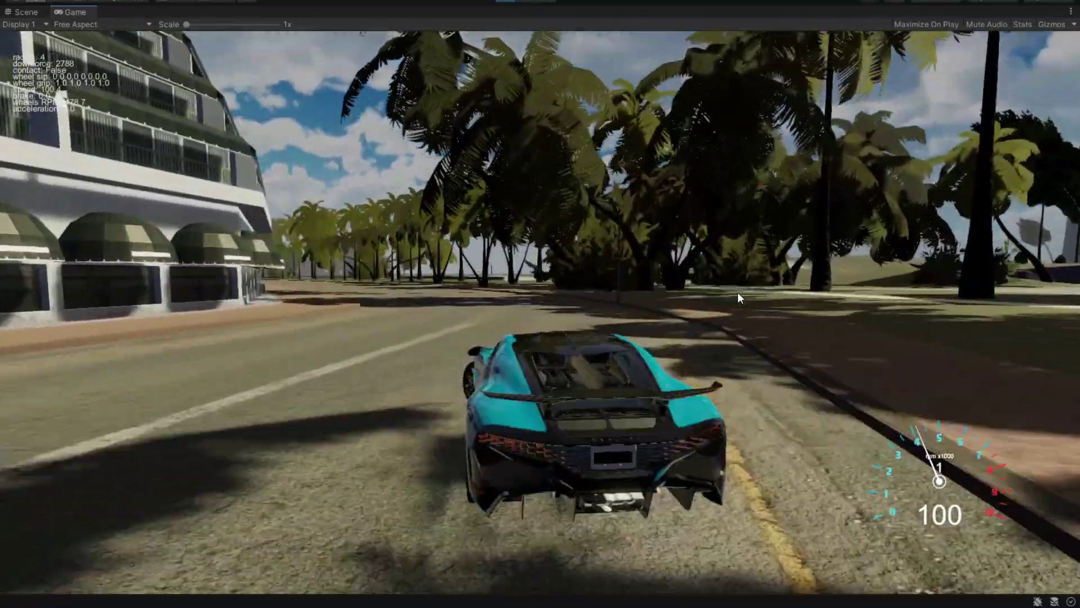
pyautogui.press('a')
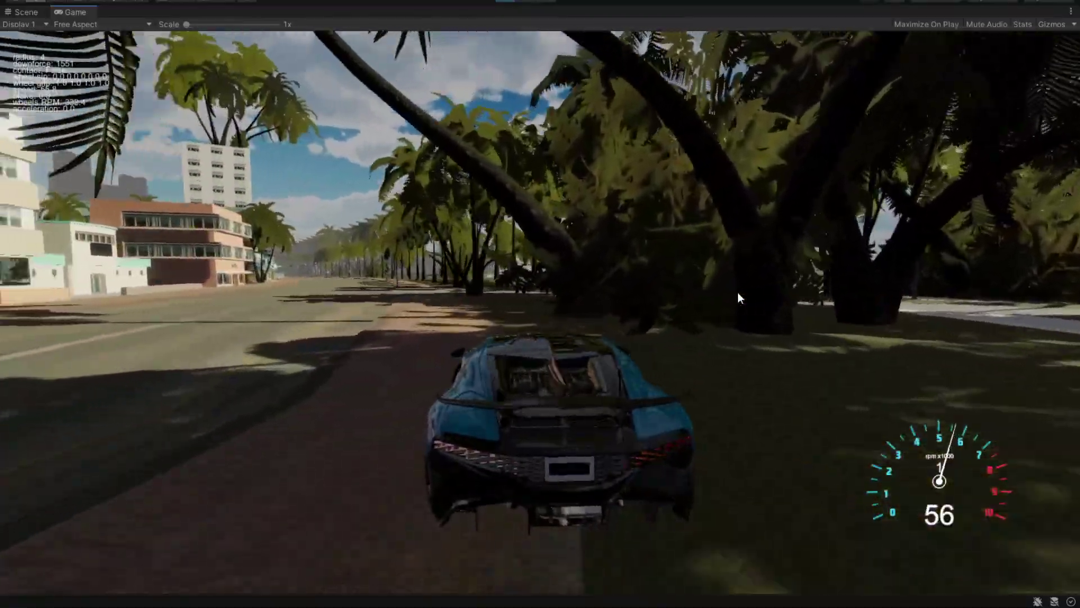
pyautogui.press('a')
pyautogui.press('w')
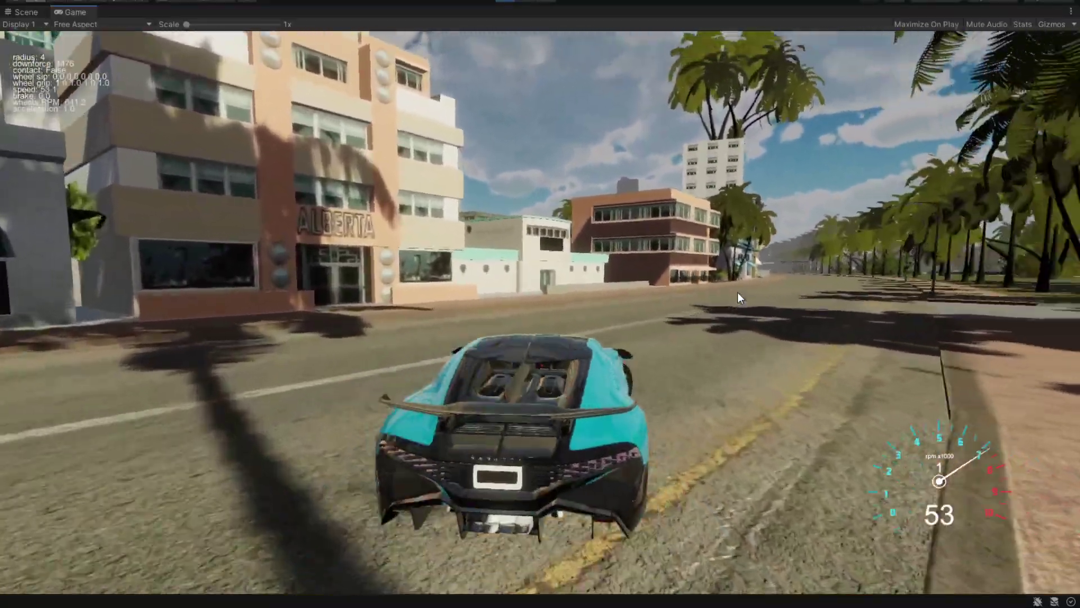
pyautogui.press('w')
pyautogui.press('d')
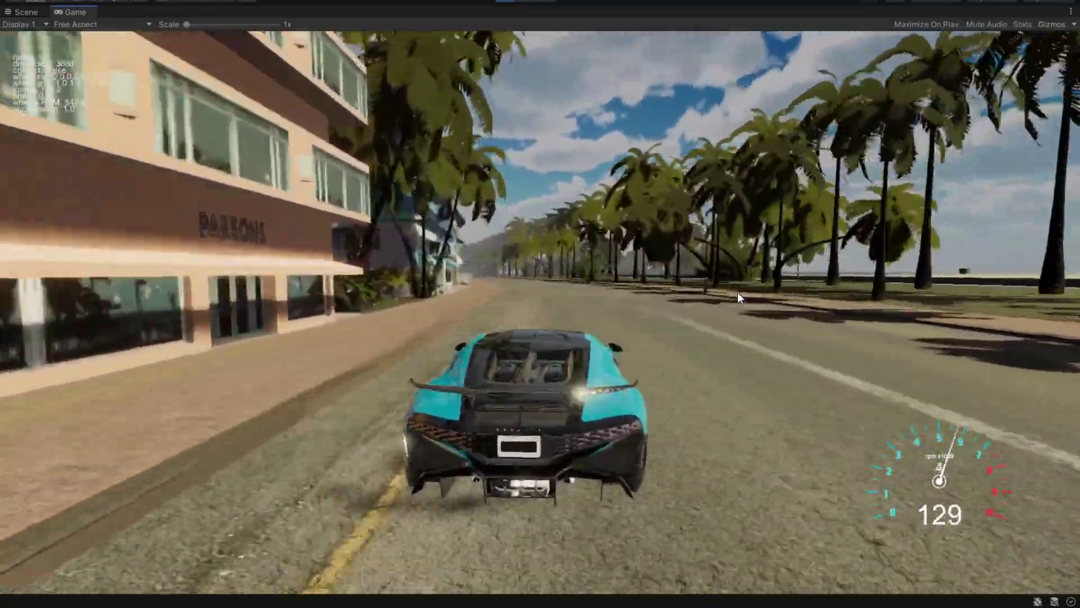
pyautogui.press('d')
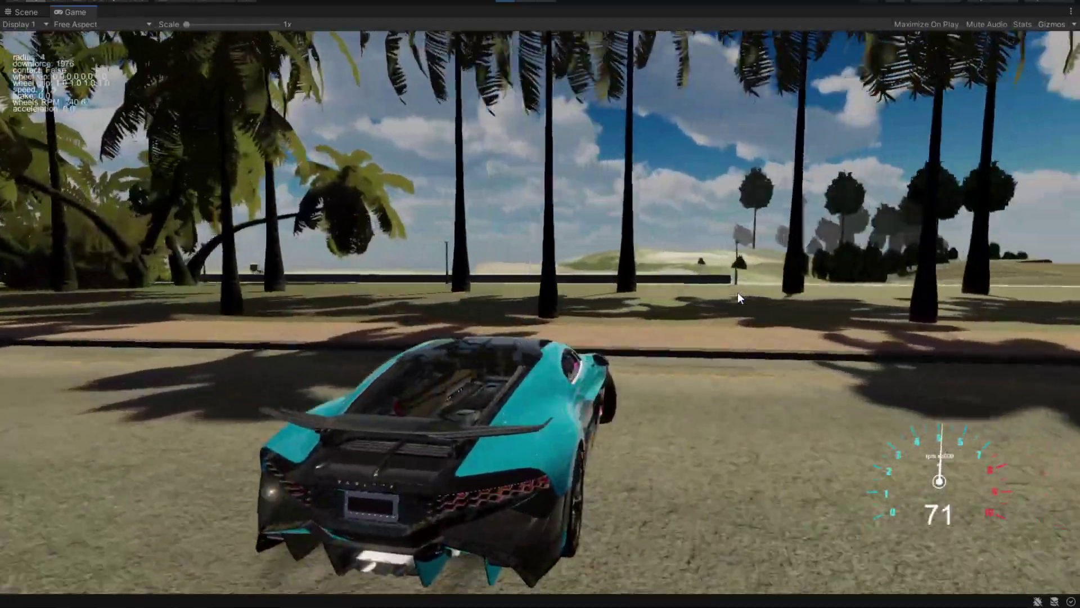
pyautogui.press('d')
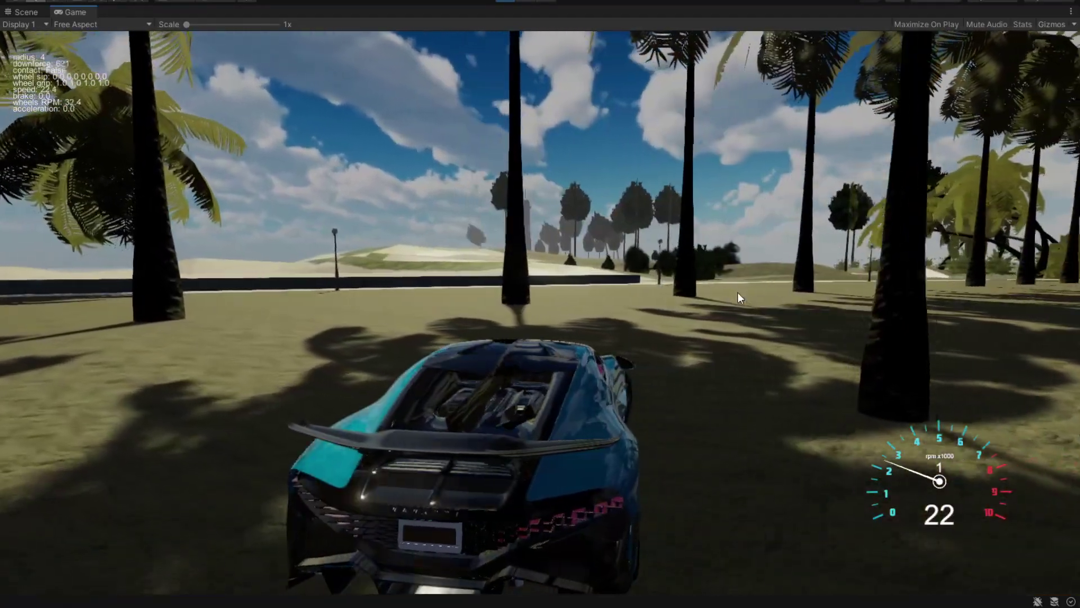
# - Turn the car right under the palms, stop it with the handbrake, and end the test run
pyautogui.press('d')
pyautogui.press('space')
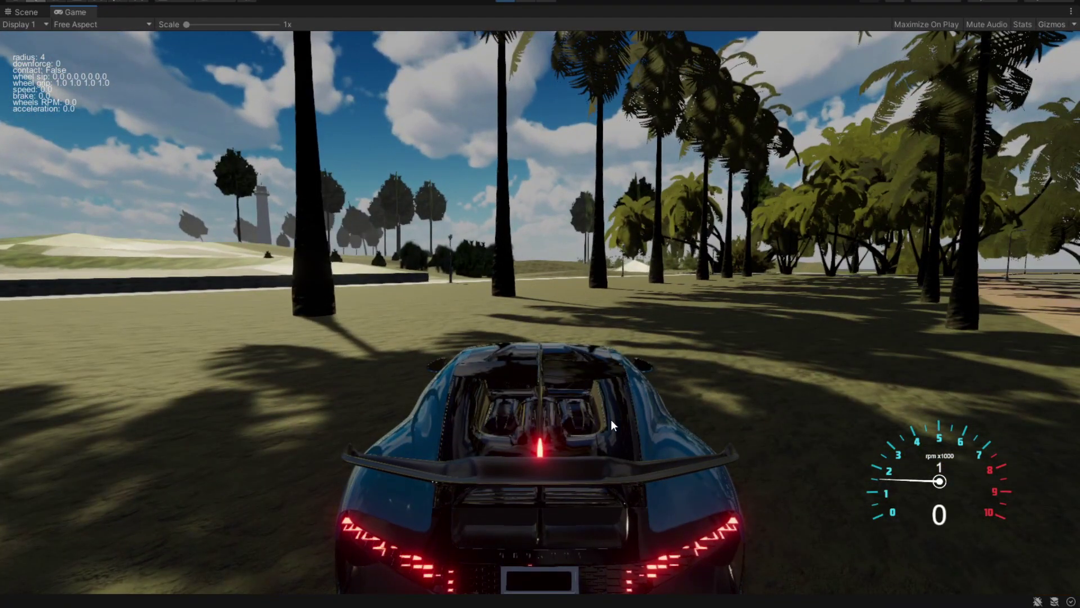
pyautogui.press('w')
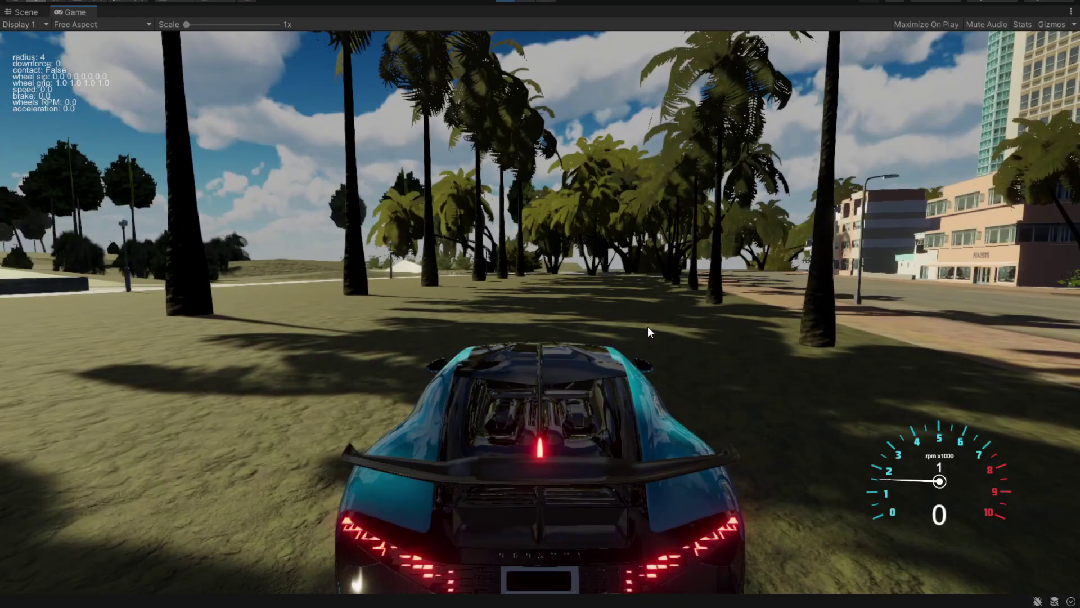
pyautogui.click(506, 4)
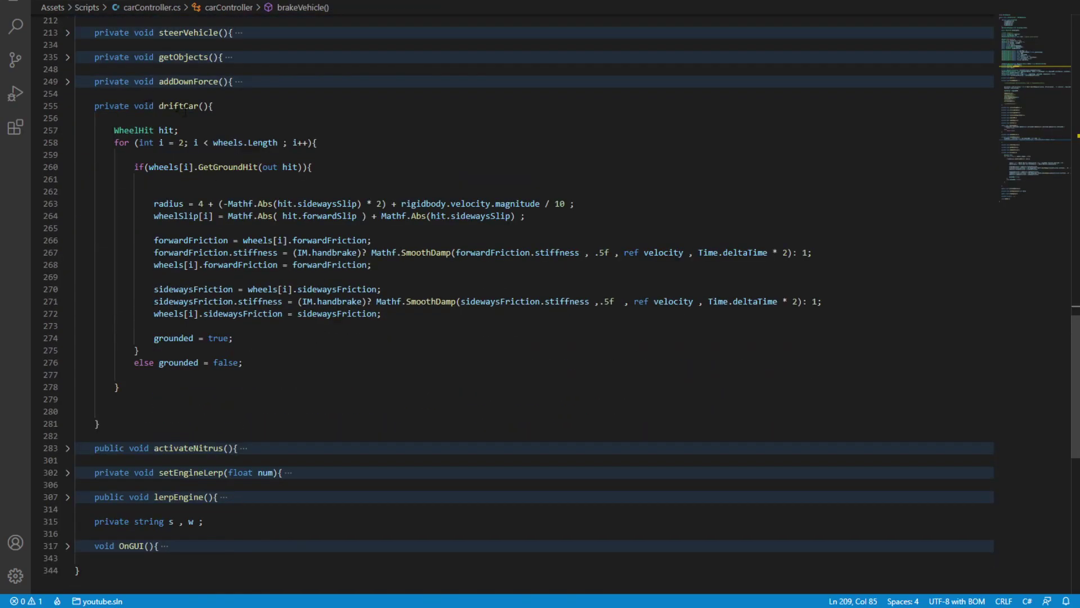
# - Examine the driftCar method in carController.cs, especially the forwardFriction stiffness line with its .5f target and Mathf.SmoothDamp call
pyautogui.click(144, 106)
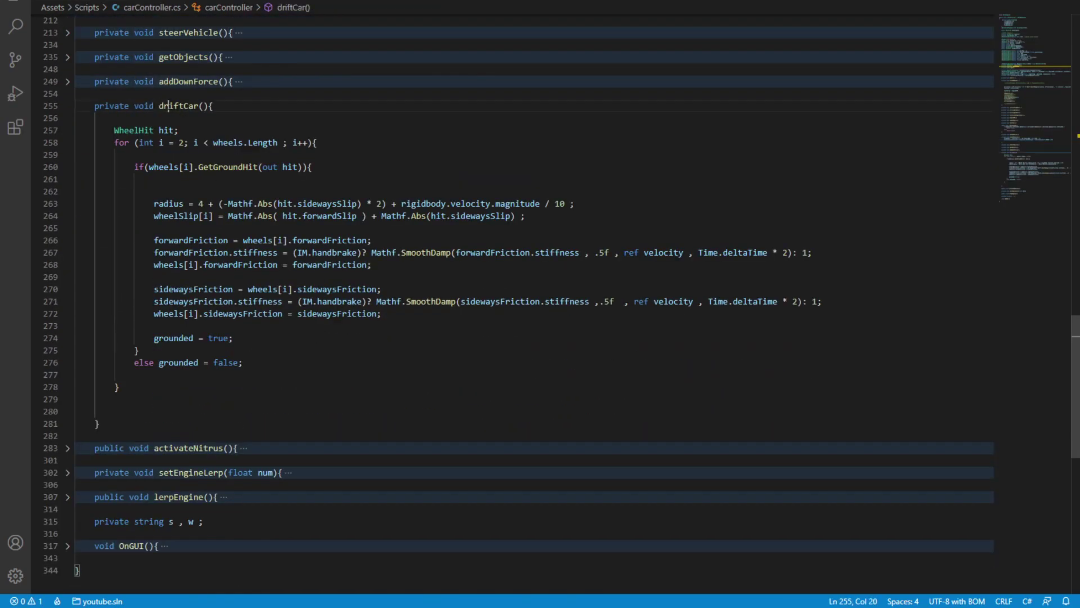
pyautogui.doubleClick(176, 106)
pyautogui.click(218, 114)
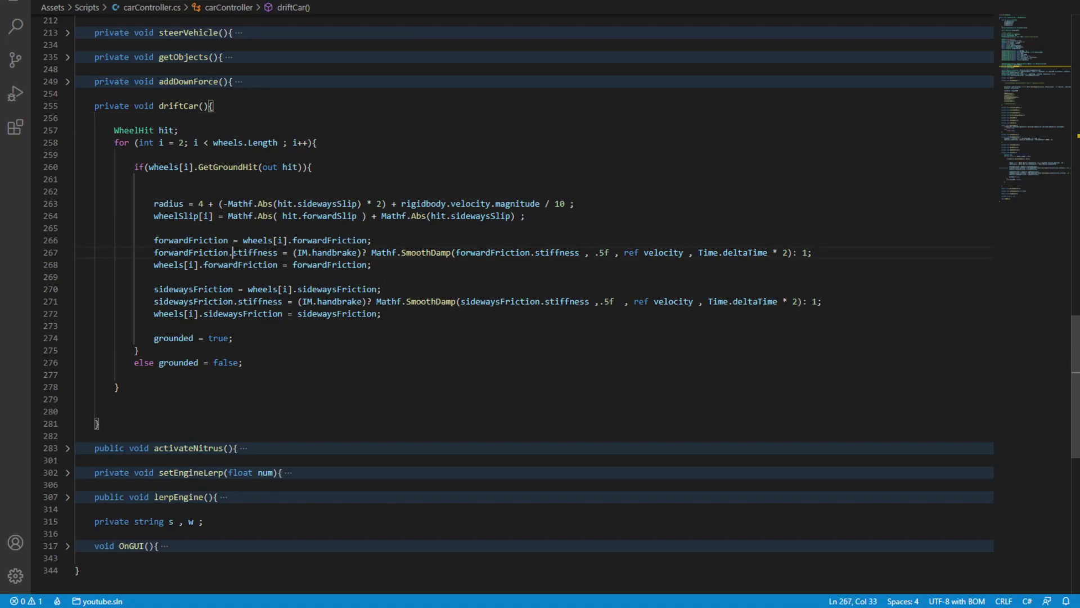
pyautogui.doubleClick(244, 252)
pyautogui.moveTo(594, 252); pyautogui.dragTo(614, 253)
pyautogui.moveTo(372, 252); pyautogui.dragTo(392, 253)
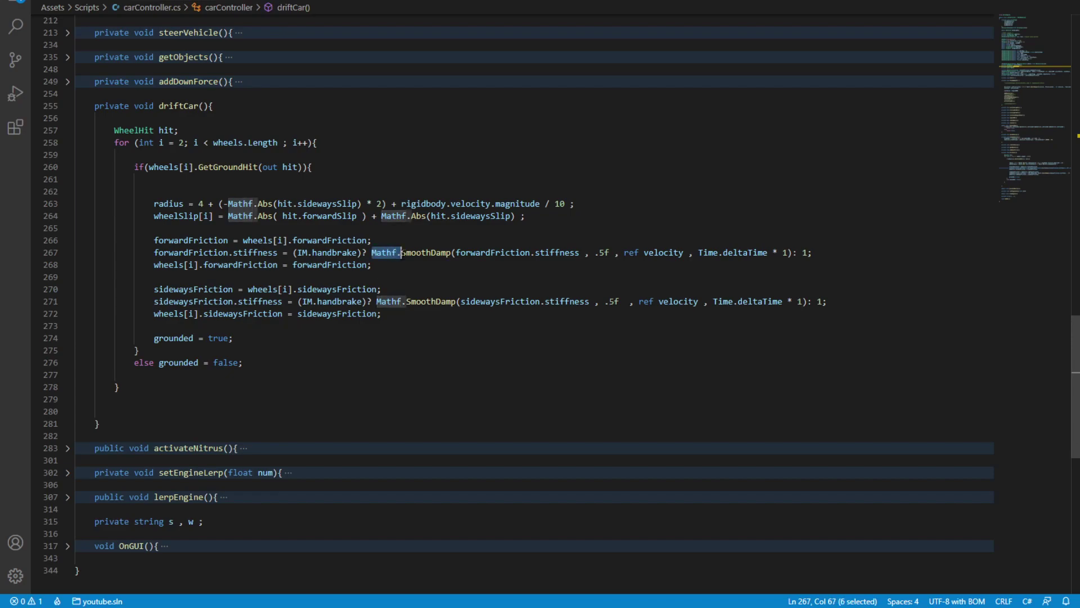
pyautogui.click(411, 252)
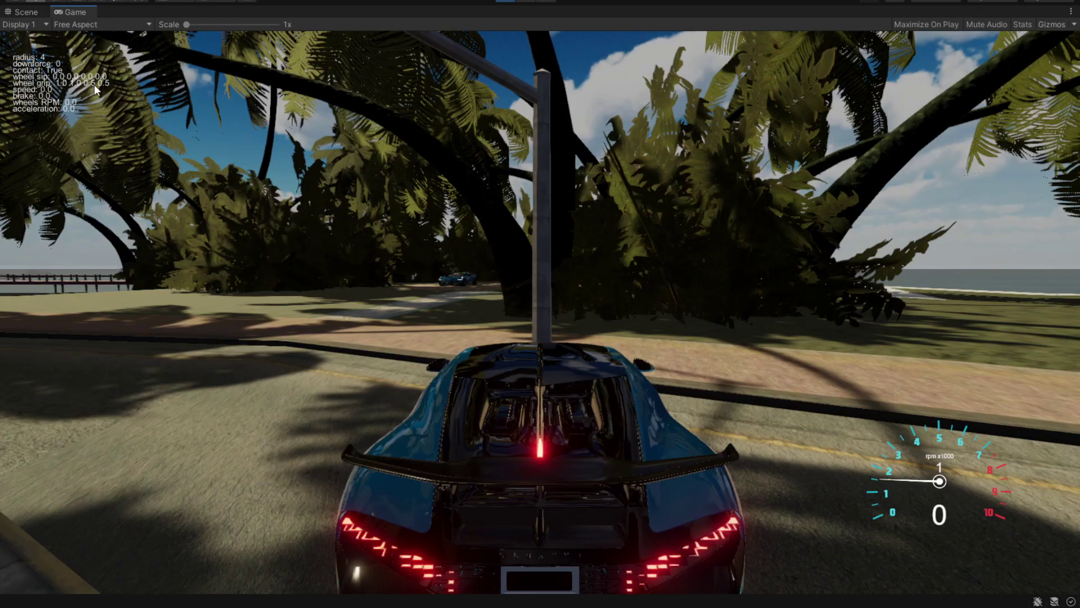
# - Test drive the car at high speed along the palm-lined road, around the left bend and across the grass back toward the street
pyautogui.press('w')
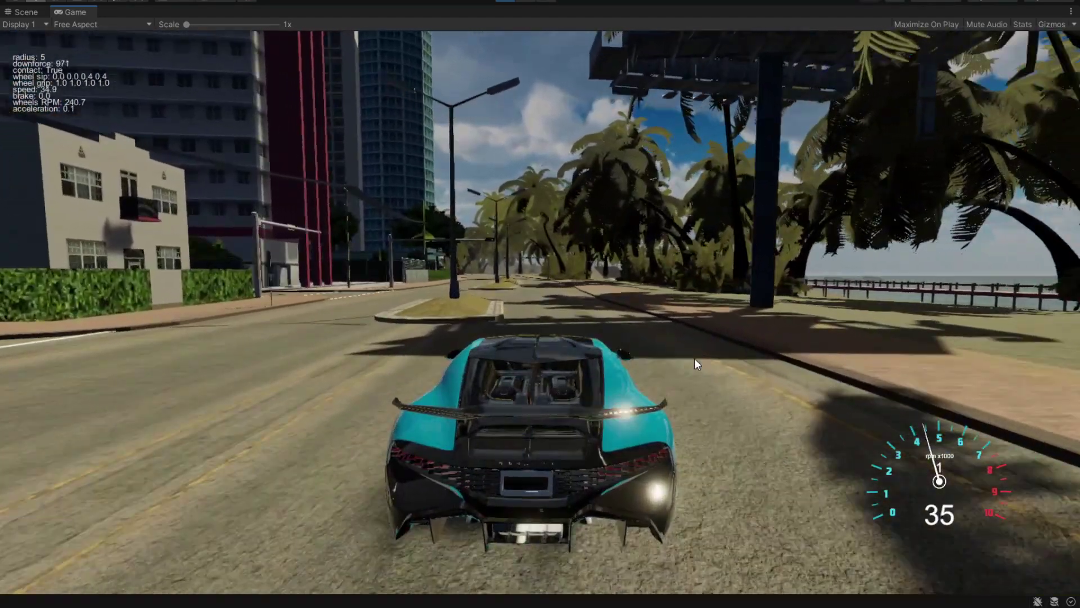
pyautogui.press('w')
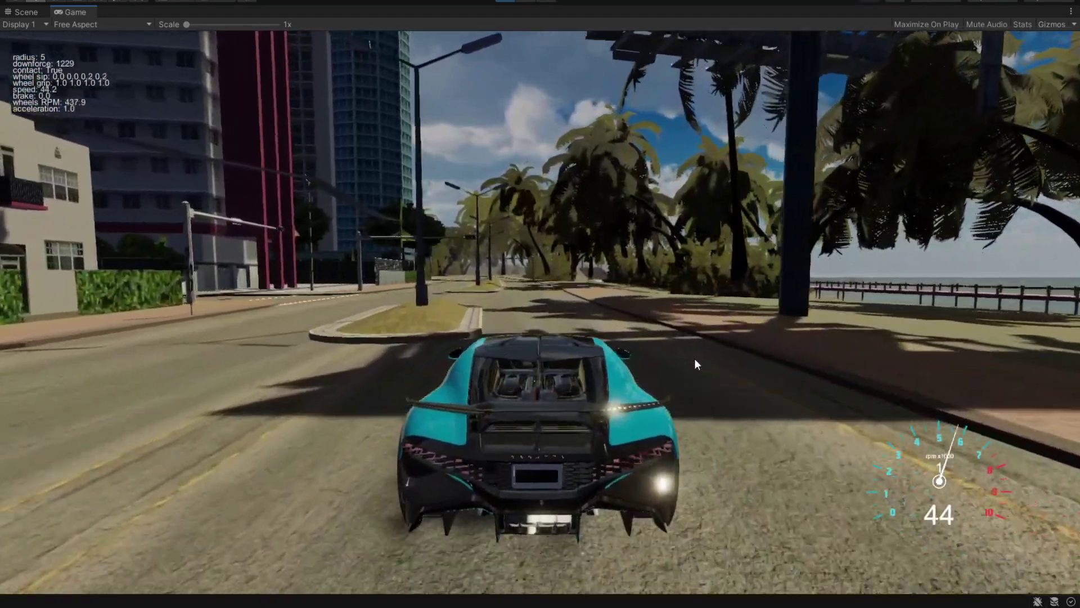
pyautogui.press('w')
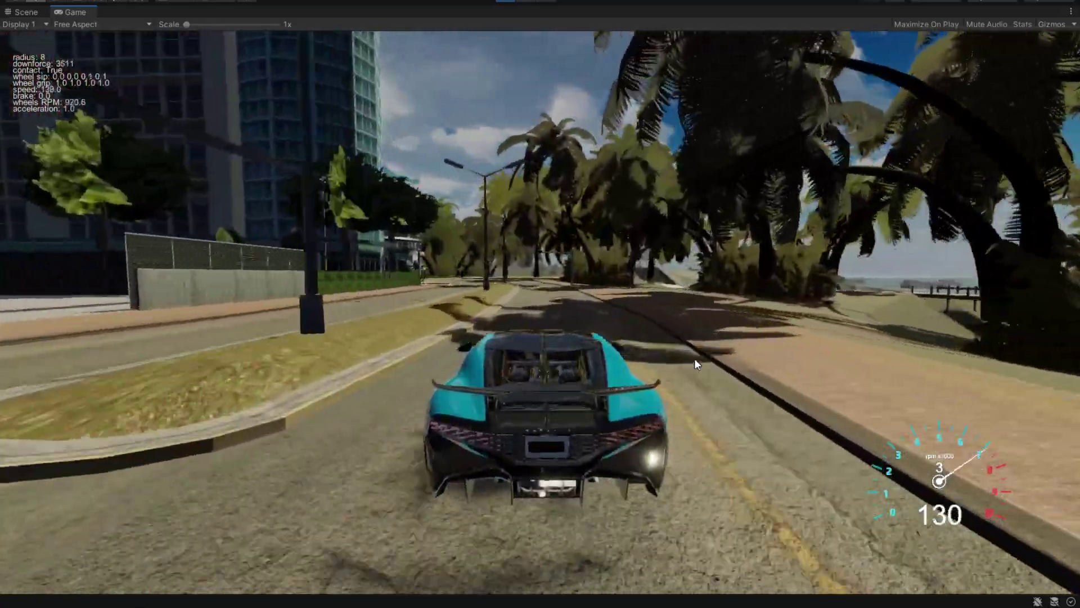
pyautogui.press('w')
pyautogui.press('a')
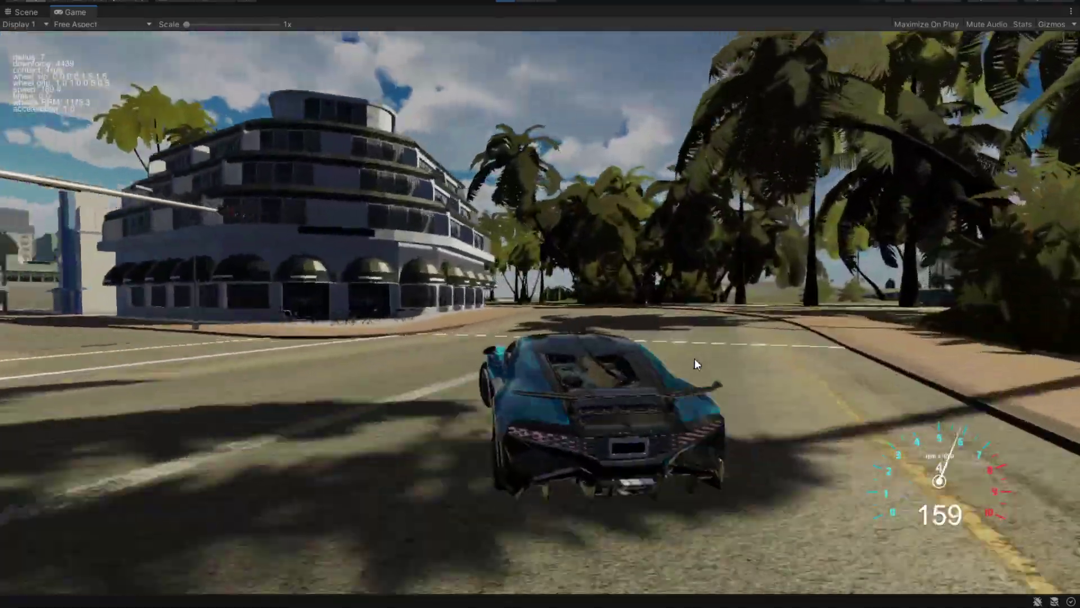
pyautogui.press('w')
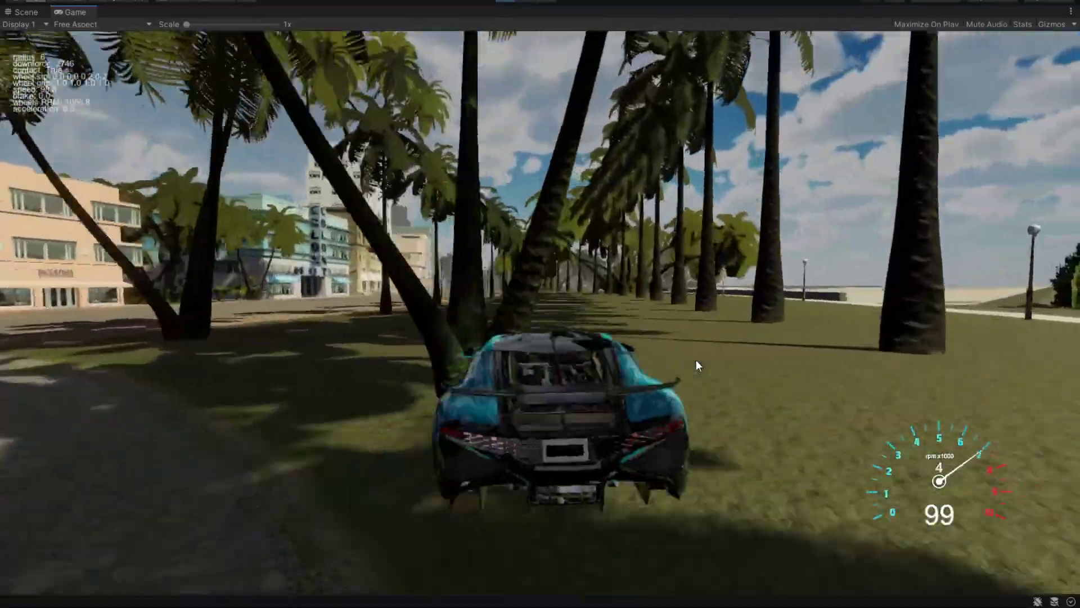
pyautogui.press('a')
pyautogui.press('w')
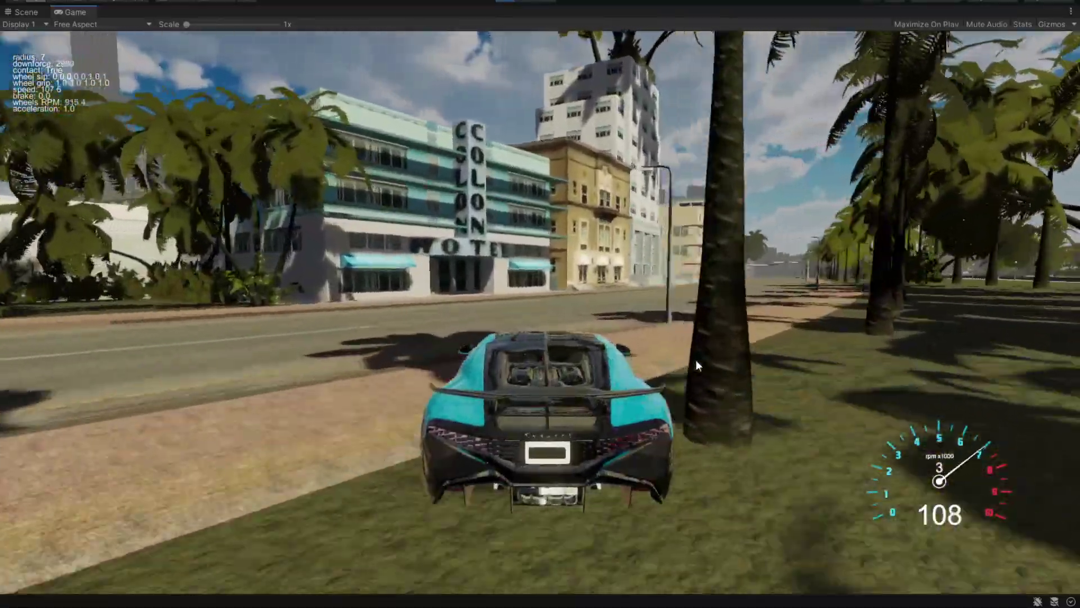
# - Slide the car alternately right and left along the hotel street, swing it around to the left, and brake to a stop
pyautogui.press('d')
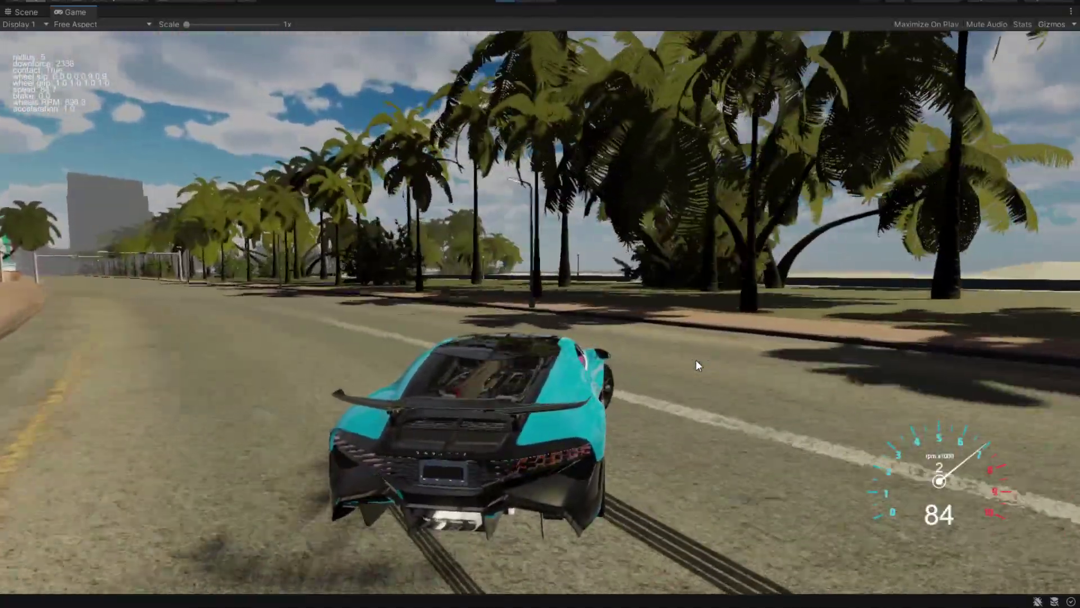
pyautogui.press('a')
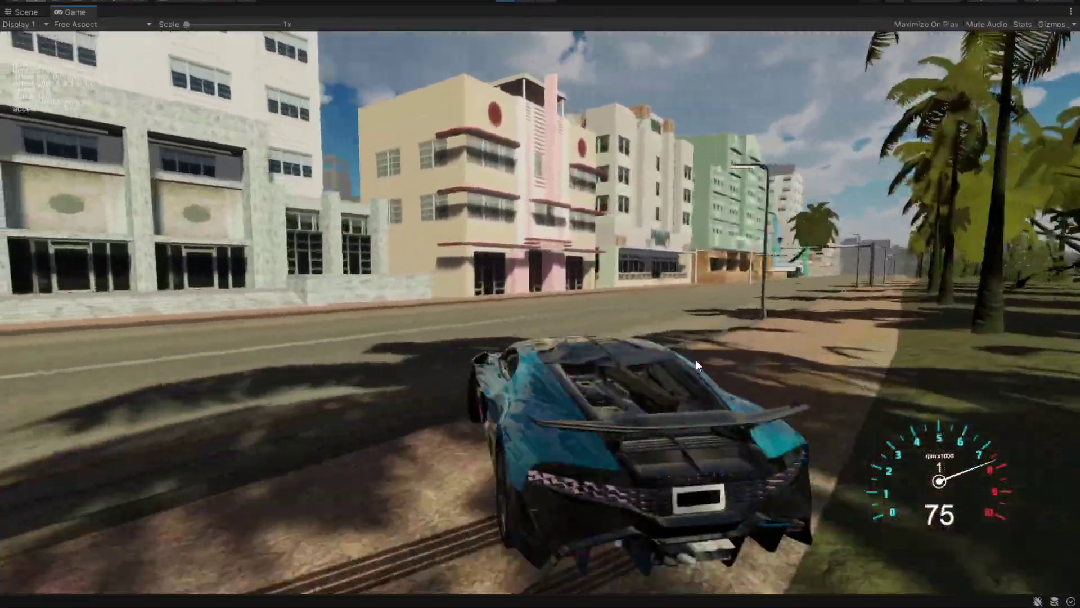
pyautogui.press('d')
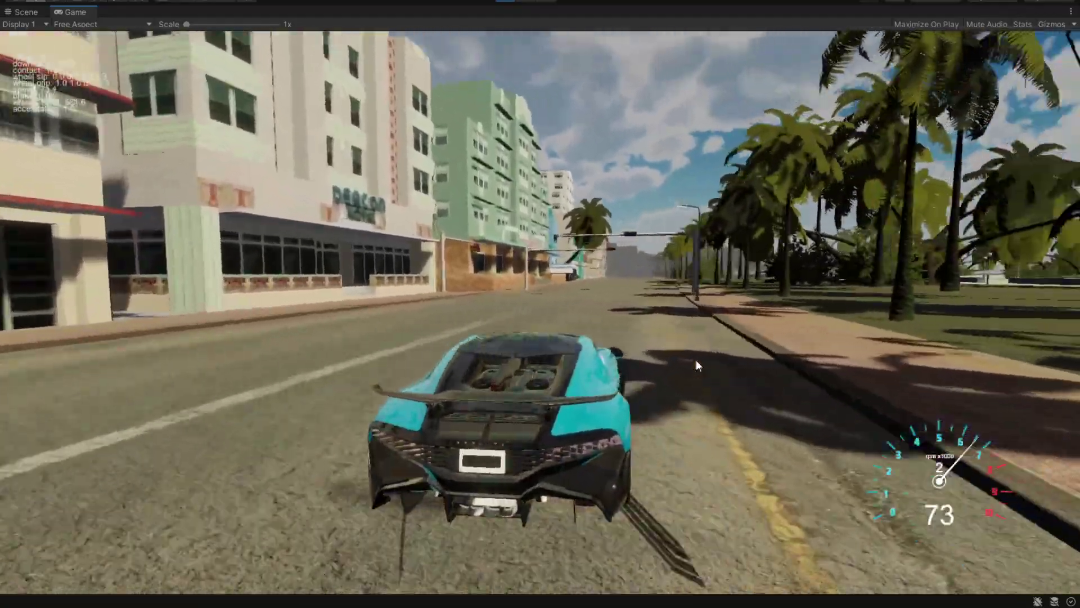
pyautogui.press('a')
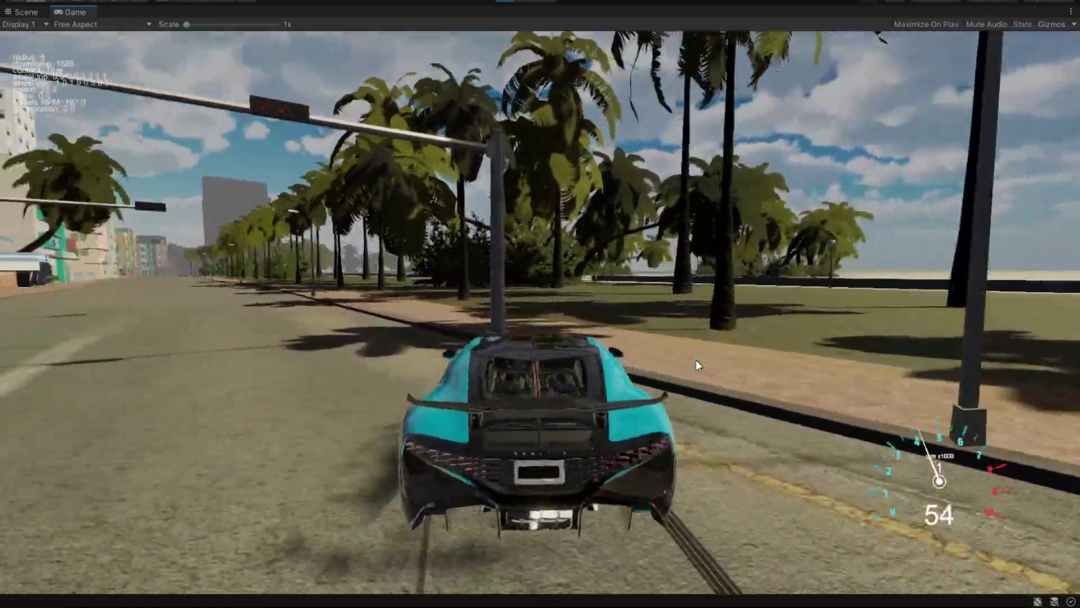
pyautogui.press('a')
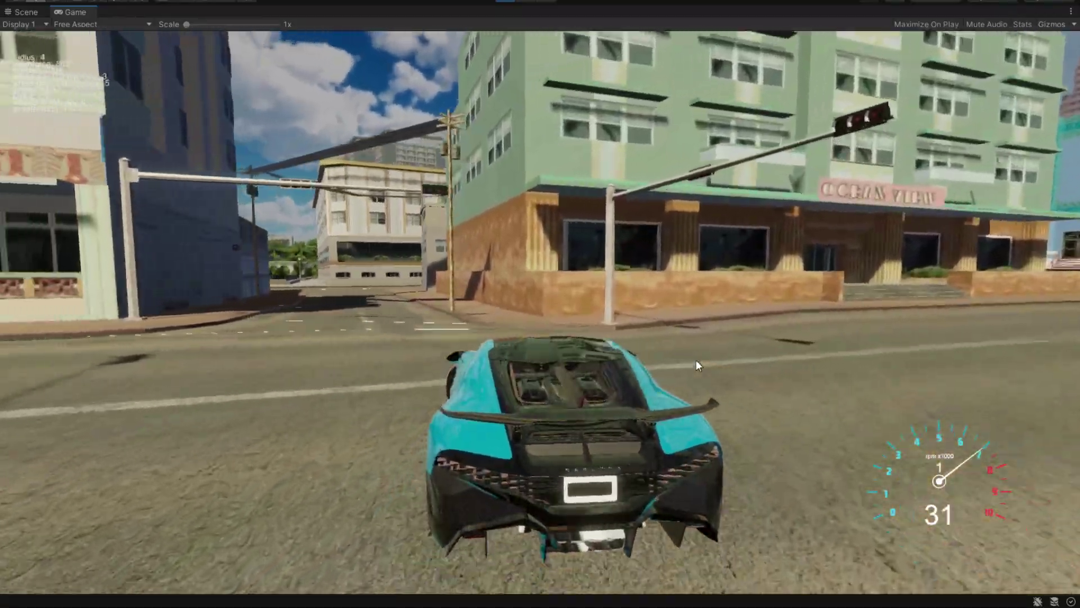
pyautogui.press('a')
pyautogui.press('w')
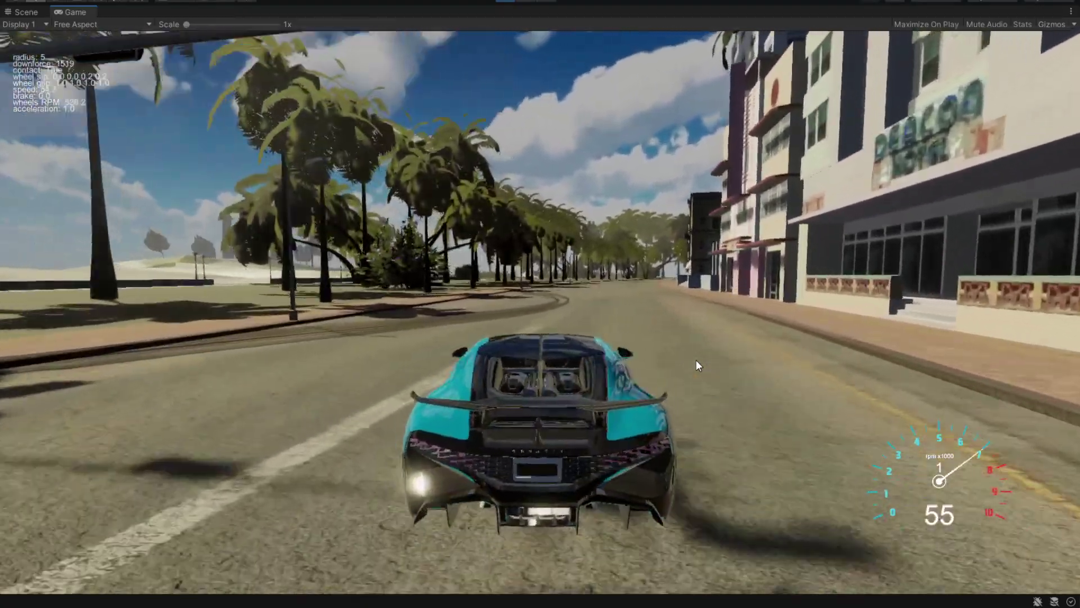
pyautogui.press('s')
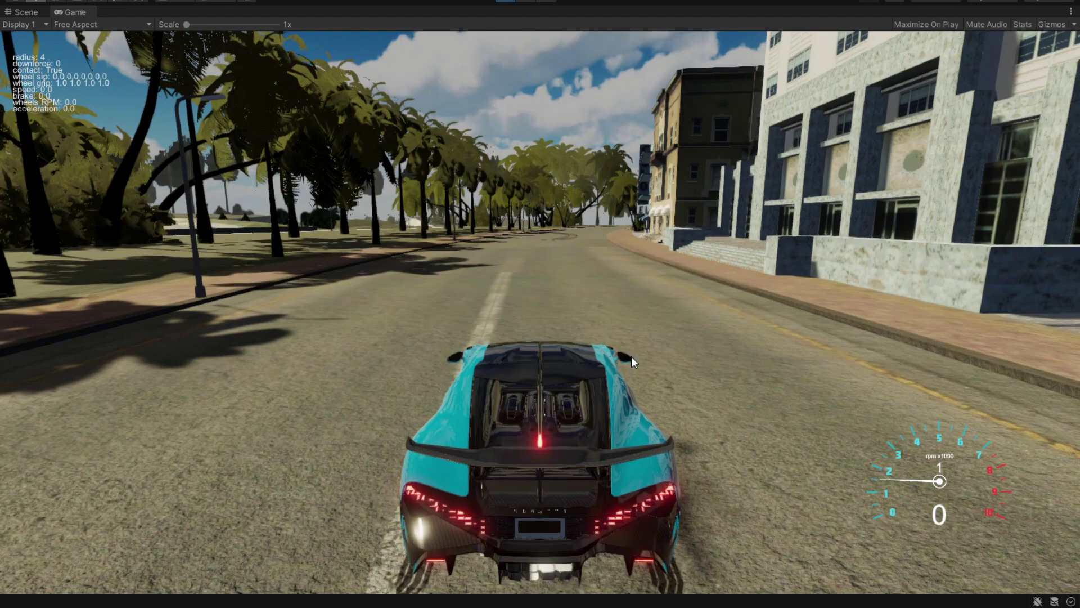
# - Stop the running game and set the divo car's Car Controller drive type to Rear Wheel Drive
pyautogui.click(505, 4)
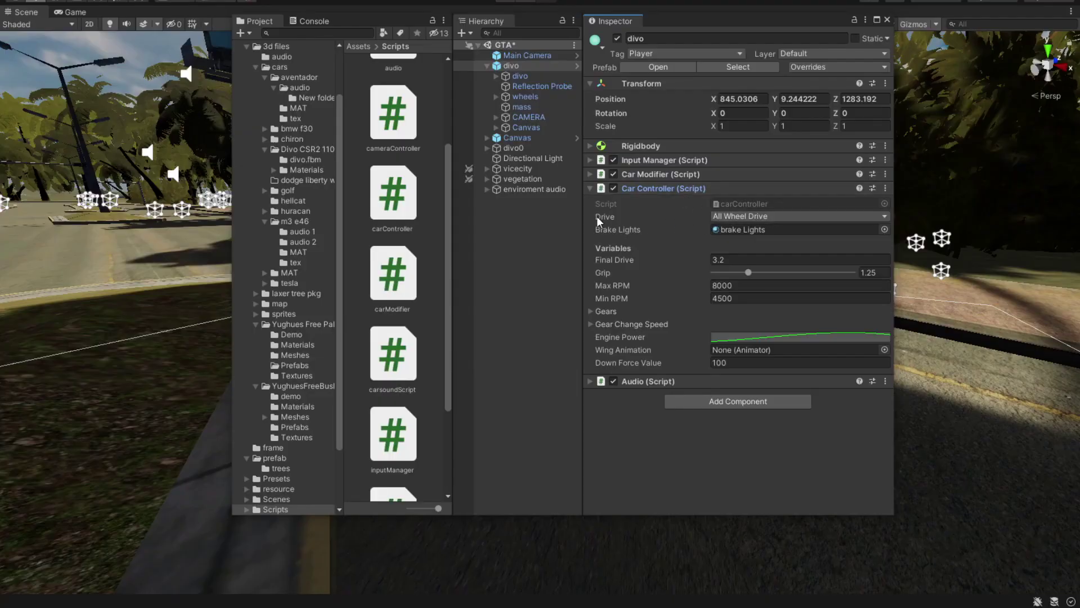
pyautogui.click(765, 215)
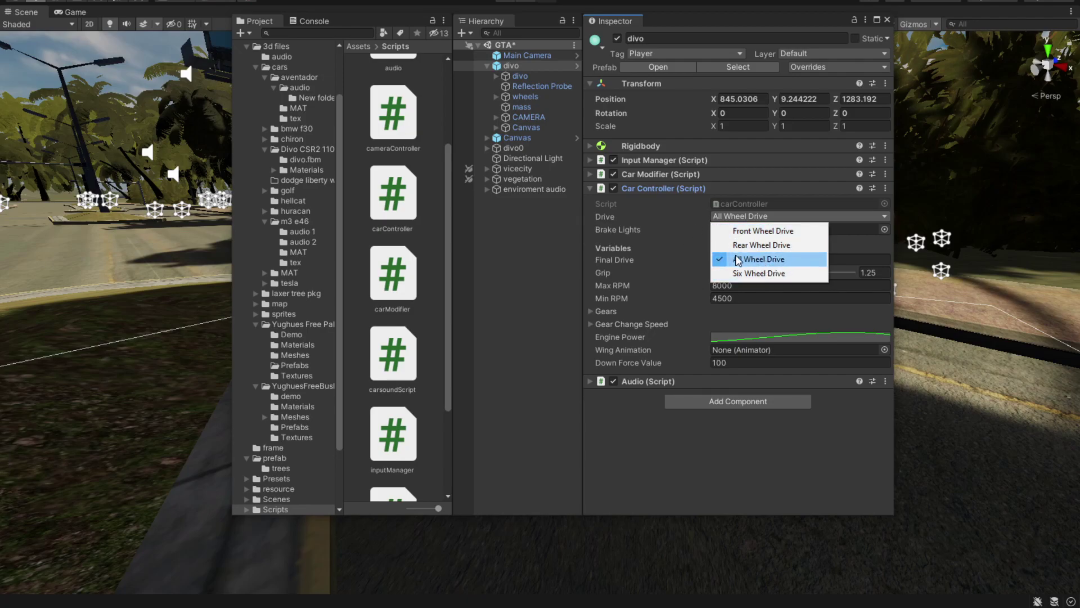
pyautogui.click(777, 247)
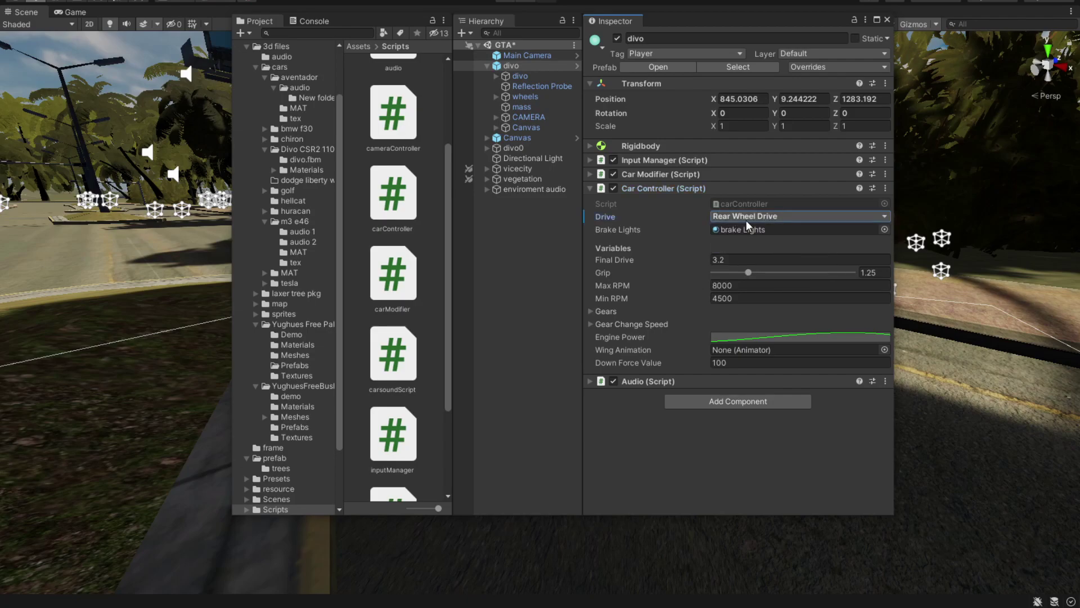
# - Lower the first key of the Car Controller's Engine Power curve to about 700 and set Final Drive to 2.8
pyautogui.click(786, 338)
pyautogui.scroll(-10, 456, 343)
pyautogui.scroll(-6, 593, 355)
pyautogui.moveTo(532, 290); pyautogui.dragTo(545, 507)
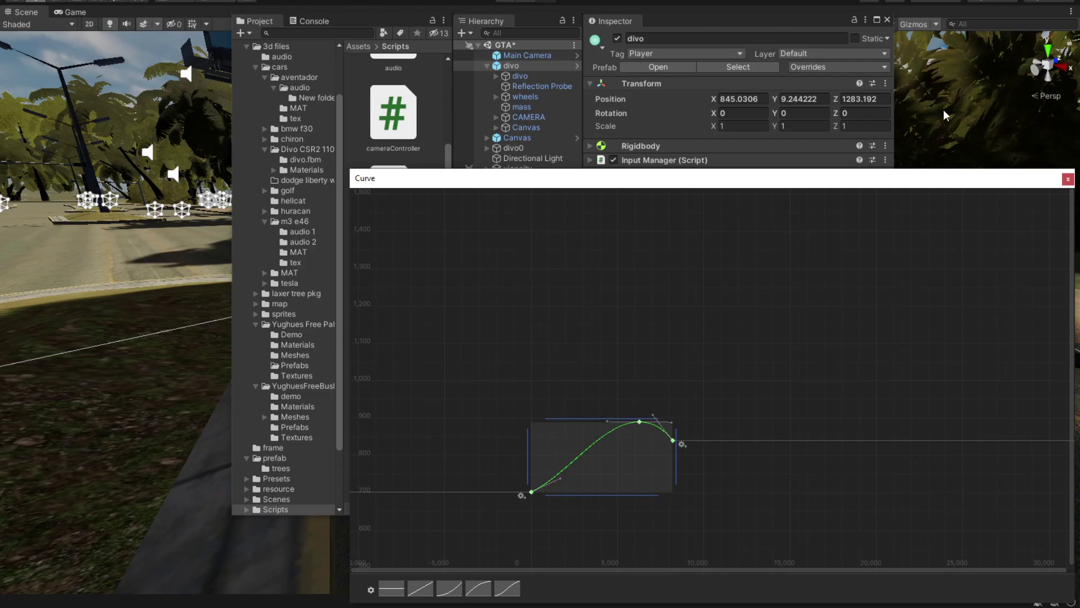
pyautogui.click(1067, 179)
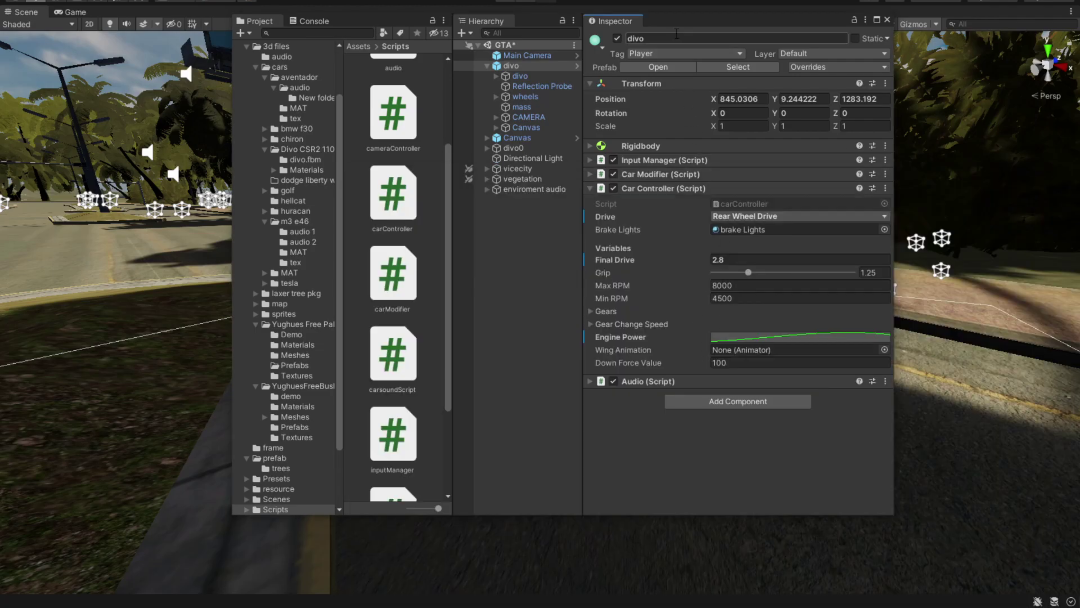
# - Run the game and accelerate the rear-wheel-drive car through the left bend by the corner building onto the straight
pyautogui.hotkey('ctrl', 'p')
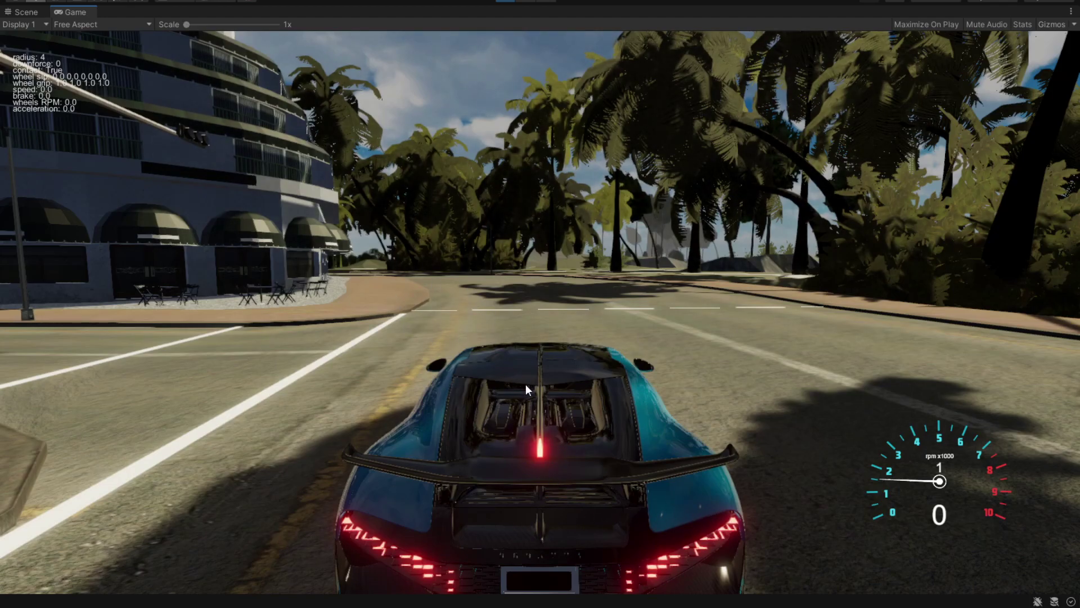
pyautogui.press('w')
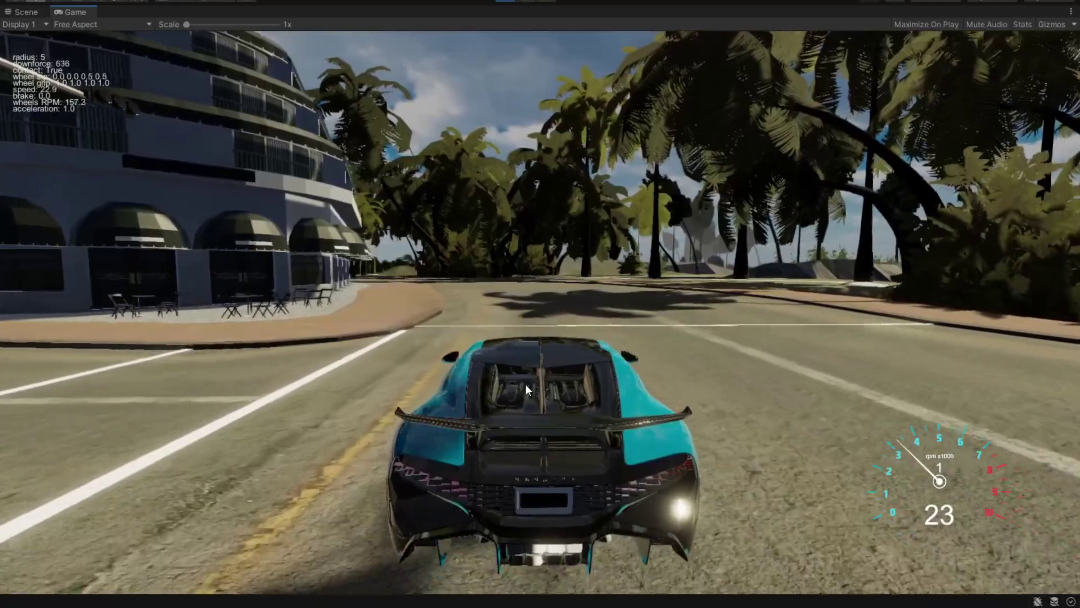
pyautogui.press('w')
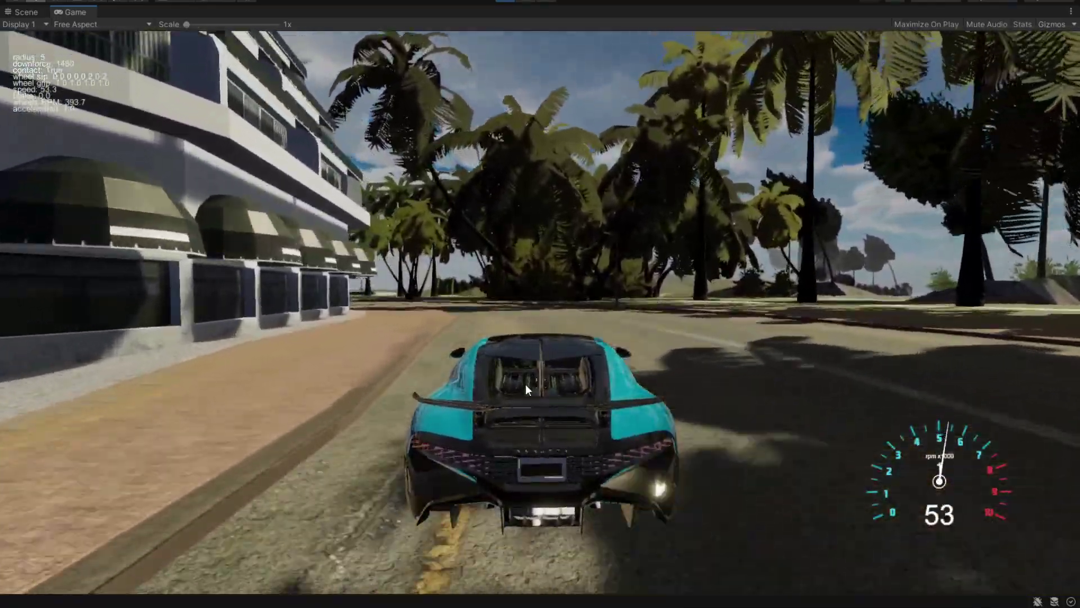
pyautogui.press('w')
pyautogui.press('a')
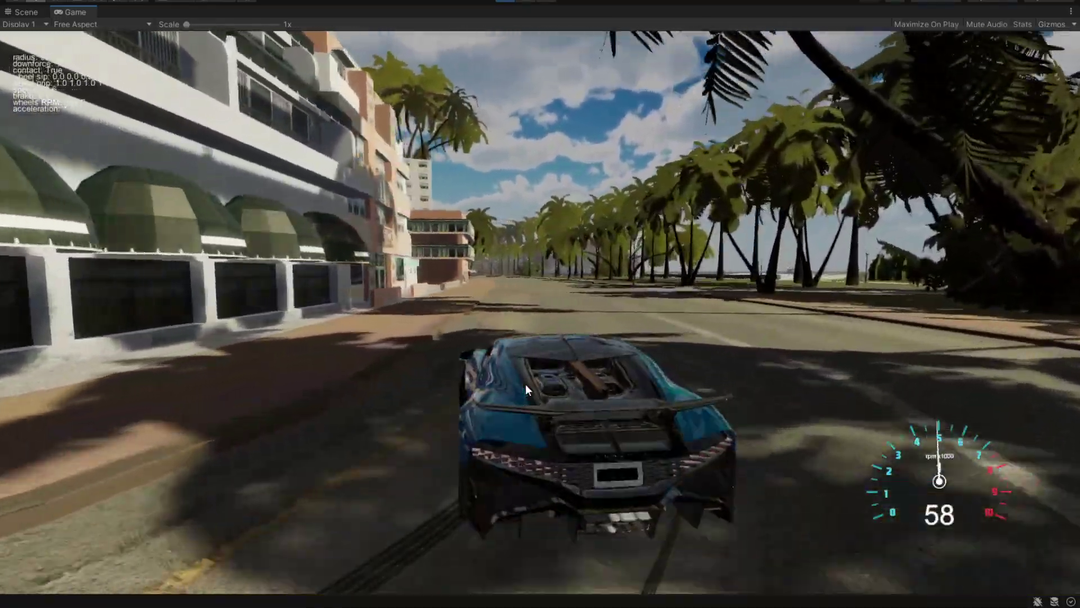
pyautogui.press('w')
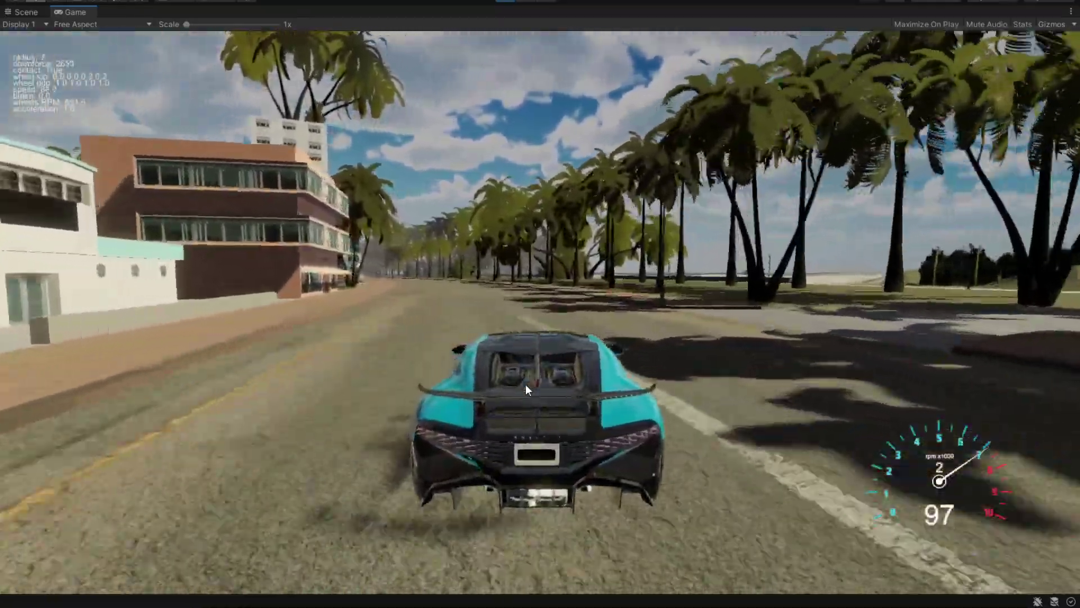
# - Throw the car into a hard left slide at speed, brake toward the building fronts, and steer back to the right
pyautogui.press('w')
pyautogui.press('a')
pyautogui.press('a')
pyautogui.press('s')
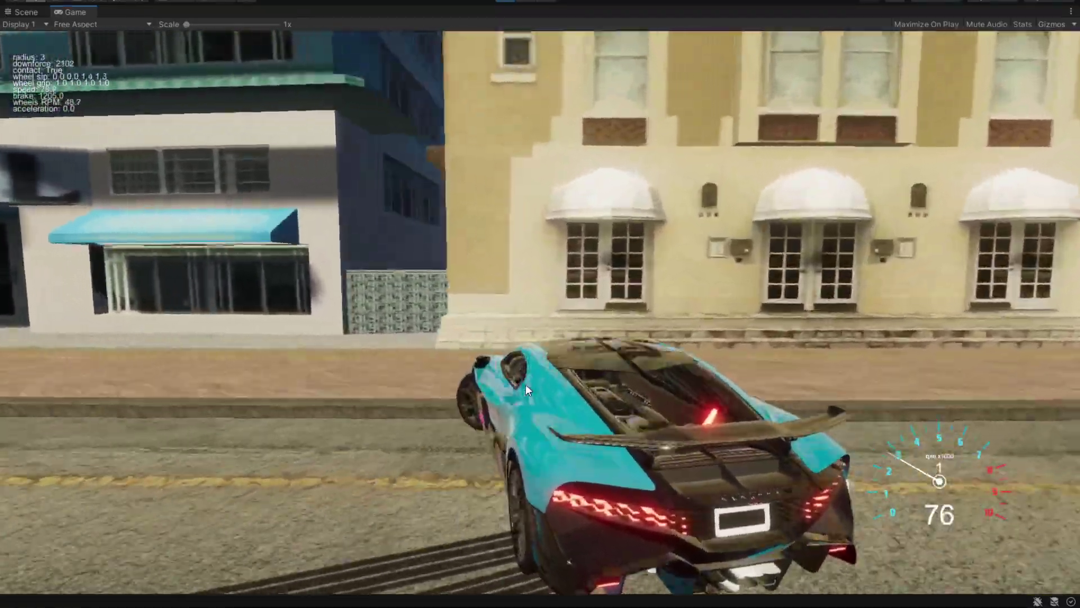
pyautogui.press('s')
pyautogui.press('d')
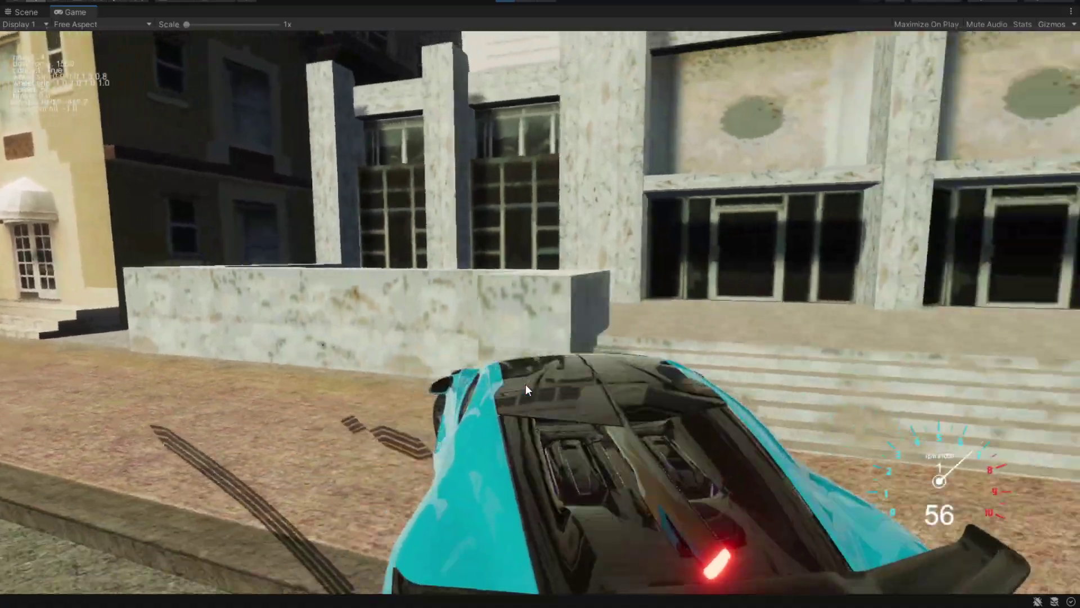
# - Turn the car right back onto the street, accelerate along it, and slide left toward the intersection
pyautogui.press('w')
pyautogui.press('d')
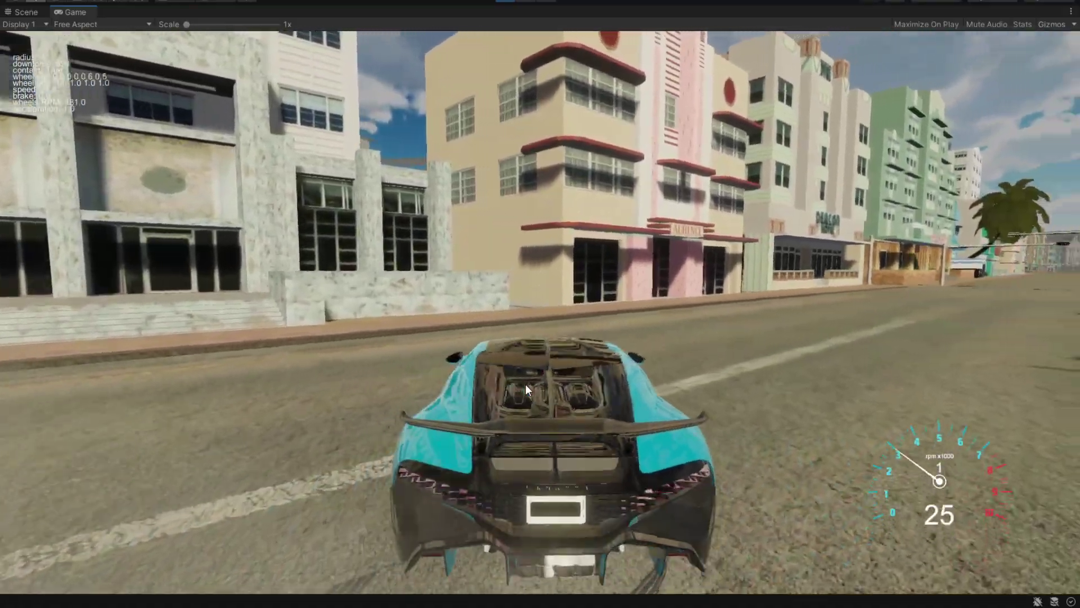
pyautogui.press('w')
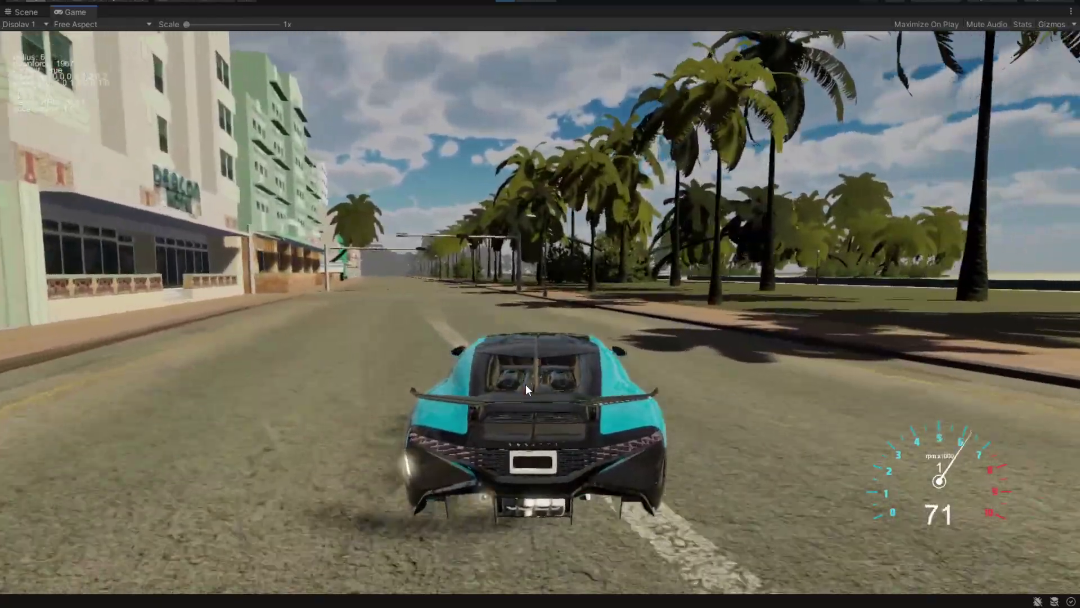
pyautogui.press('a')
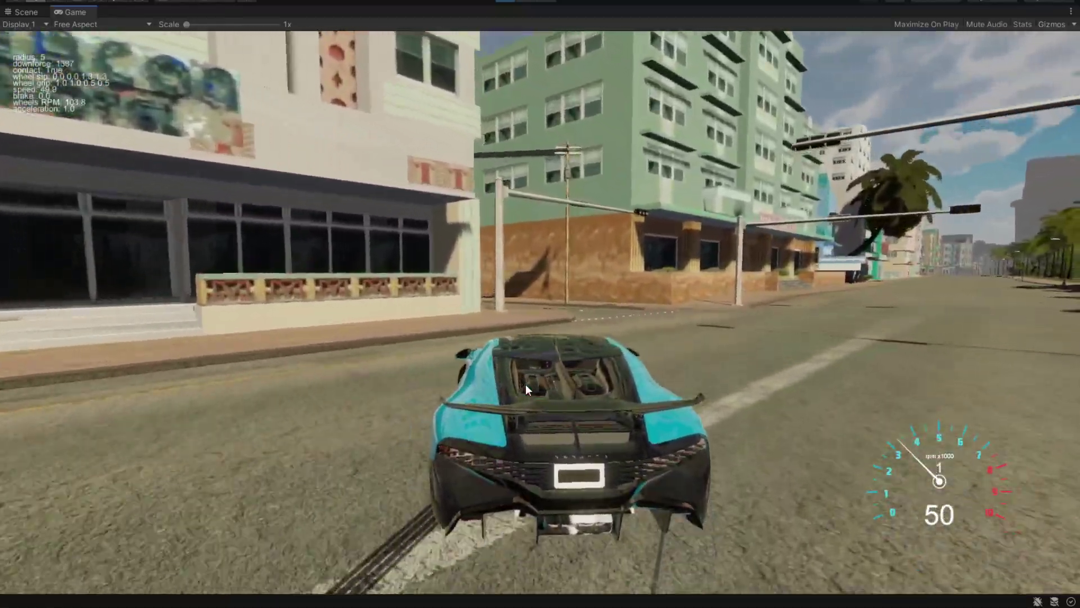
# - Turn the car left at the intersection into the side street and brake it to a stop
pyautogui.press('a')
pyautogui.press('s')
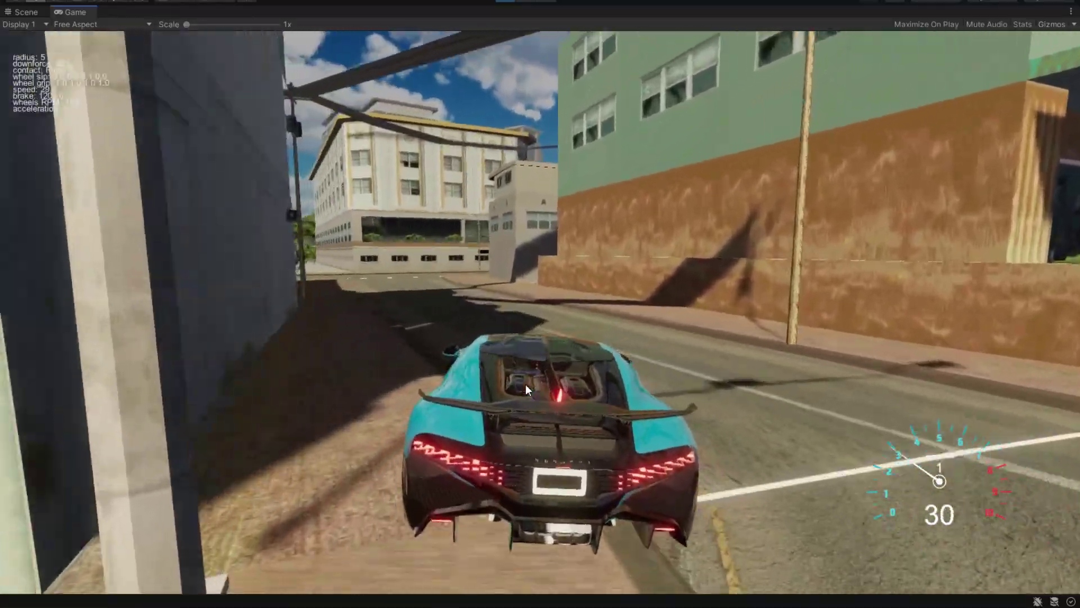
pyautogui.press('a')
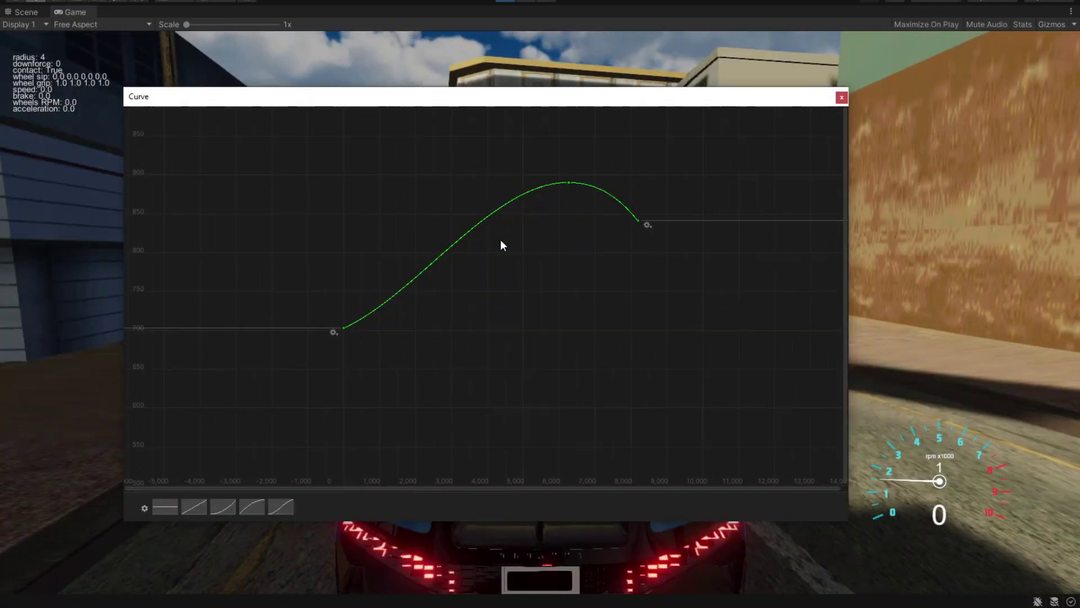
# - Move the first key of the Engine Power curve upward and accelerate the car down the side street
pyautogui.scroll(-3, 503, 252)
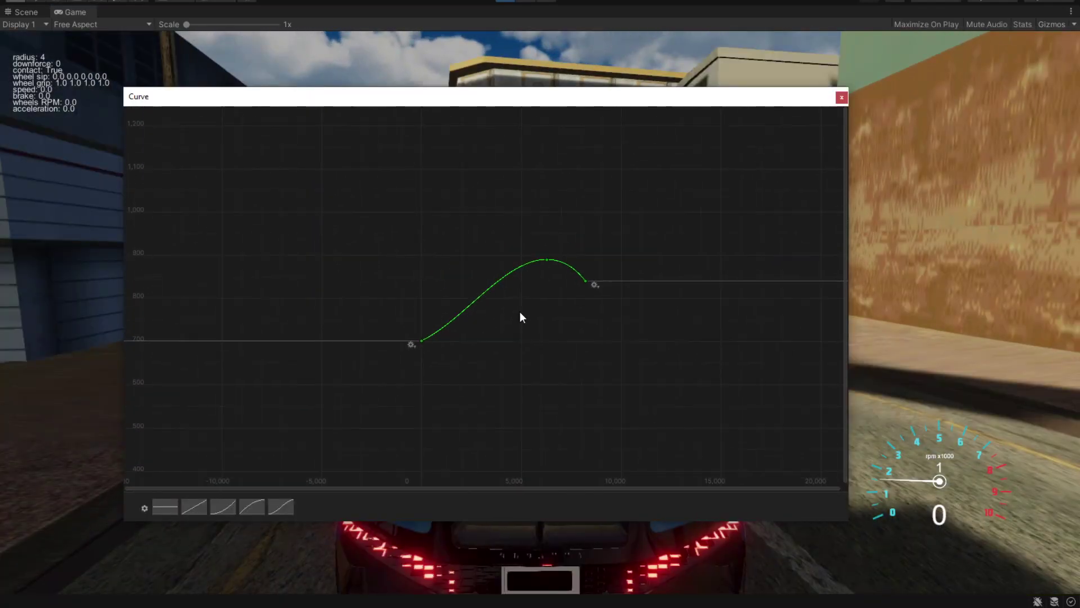
pyautogui.moveTo(423, 405); pyautogui.dragTo(413, 279)
pyautogui.press('w')
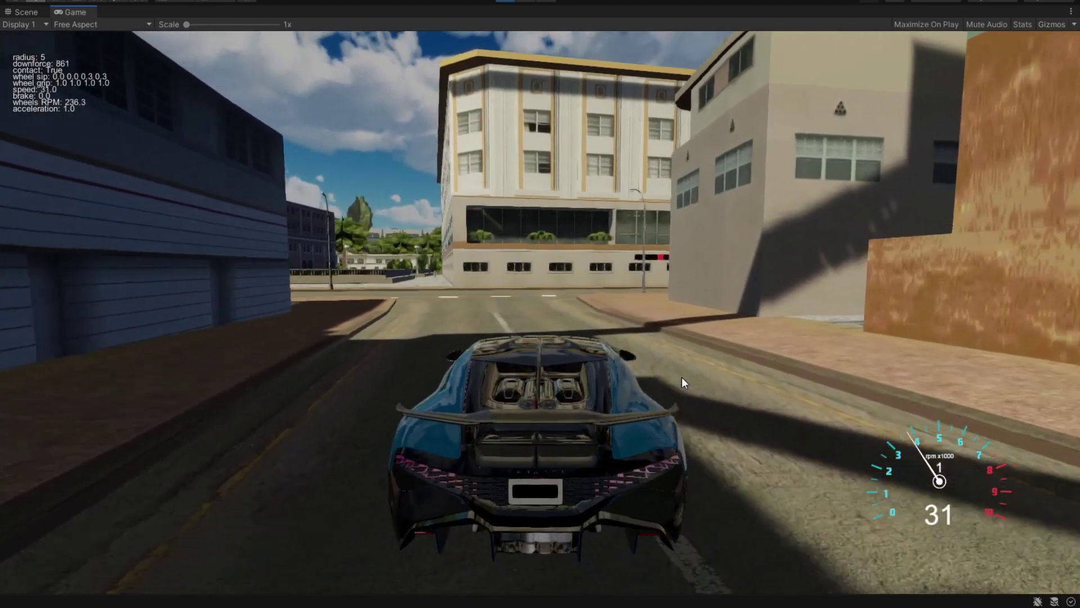
# - Swing the car left onto the main street, straighten it with a right correction, and accelerate along the street
pyautogui.press('a')
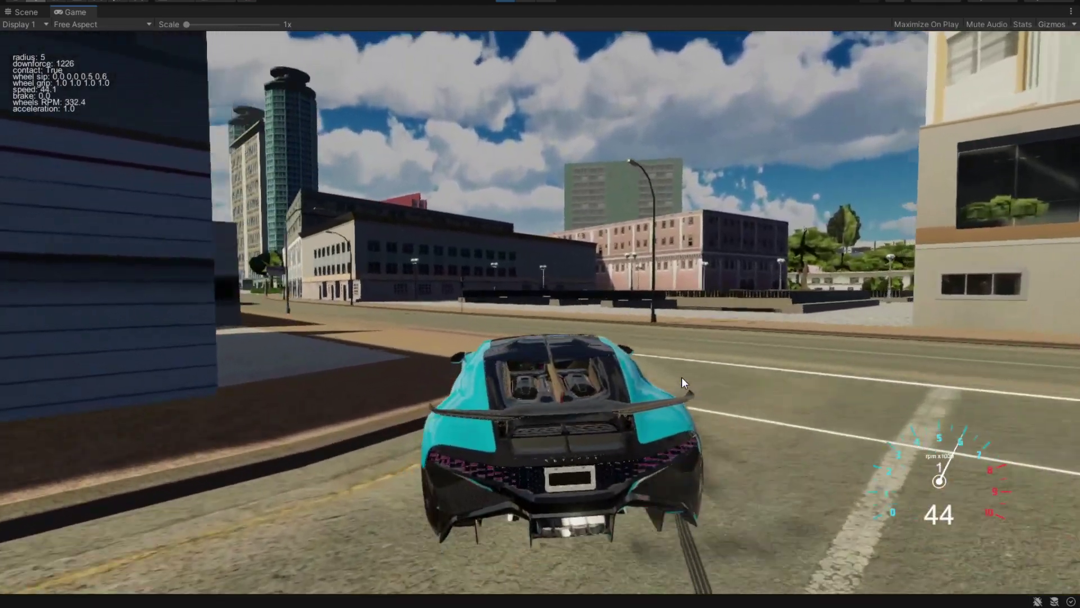
pyautogui.press('d')
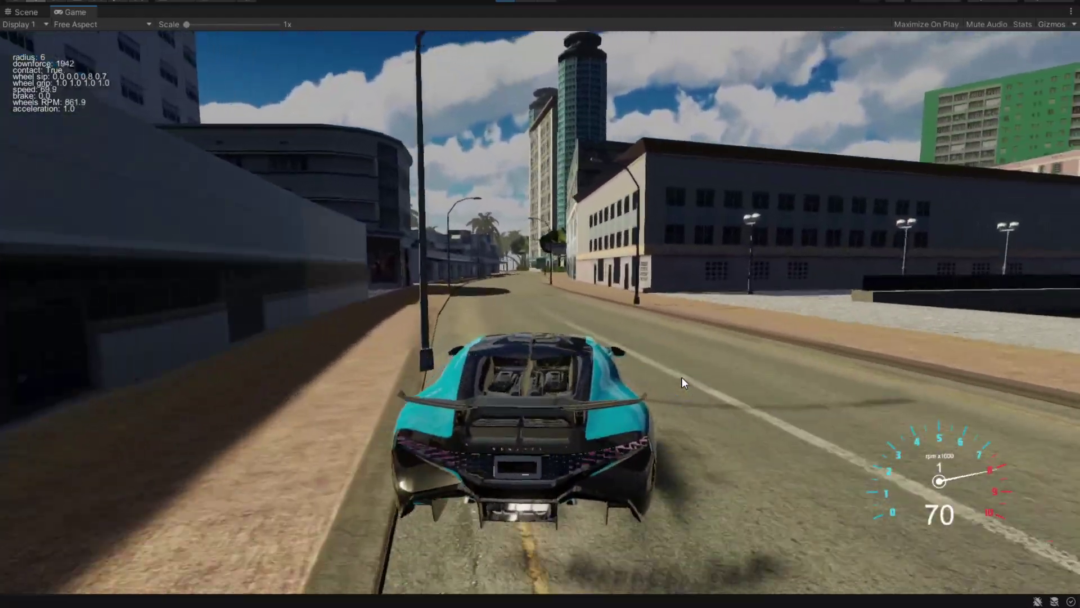
pyautogui.press('w')
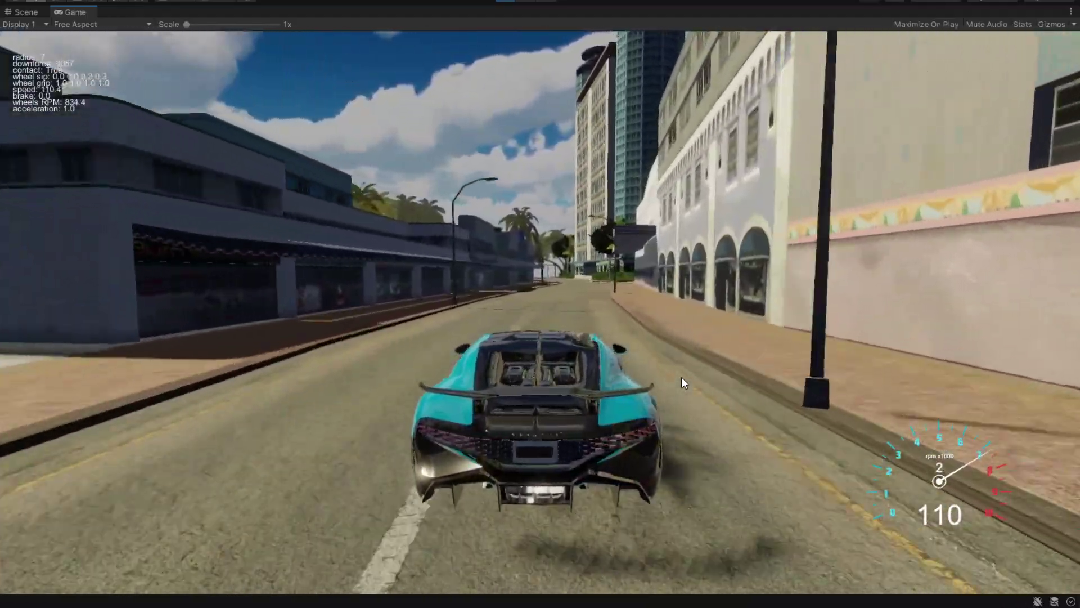
pyautogui.press('w')
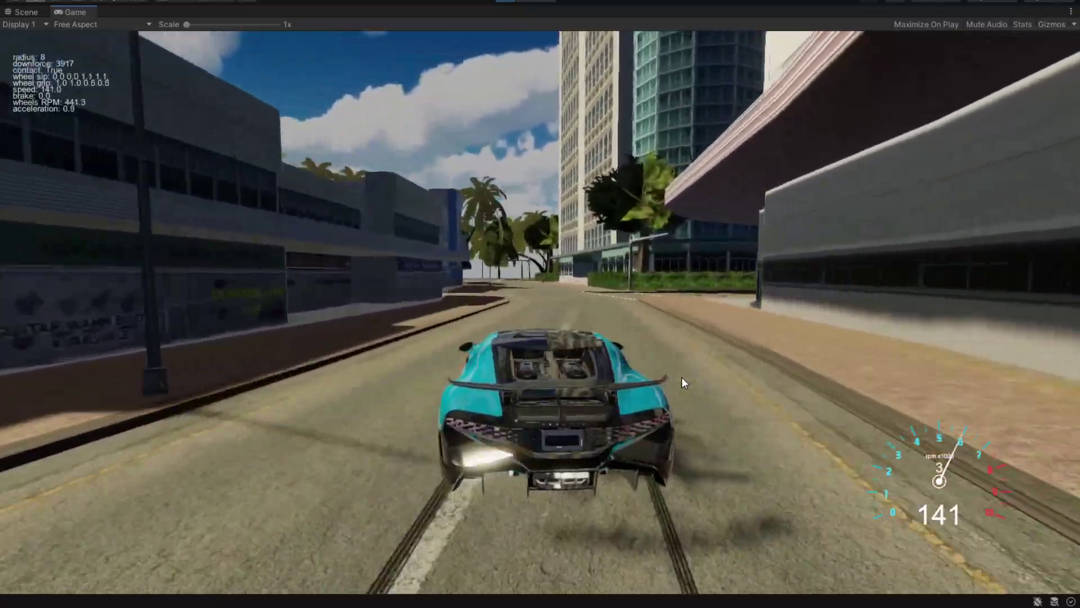
# - Slide the car left along the shop fronts and drift with the handbrake around the rounded corner building toward the palms
pyautogui.press('a')
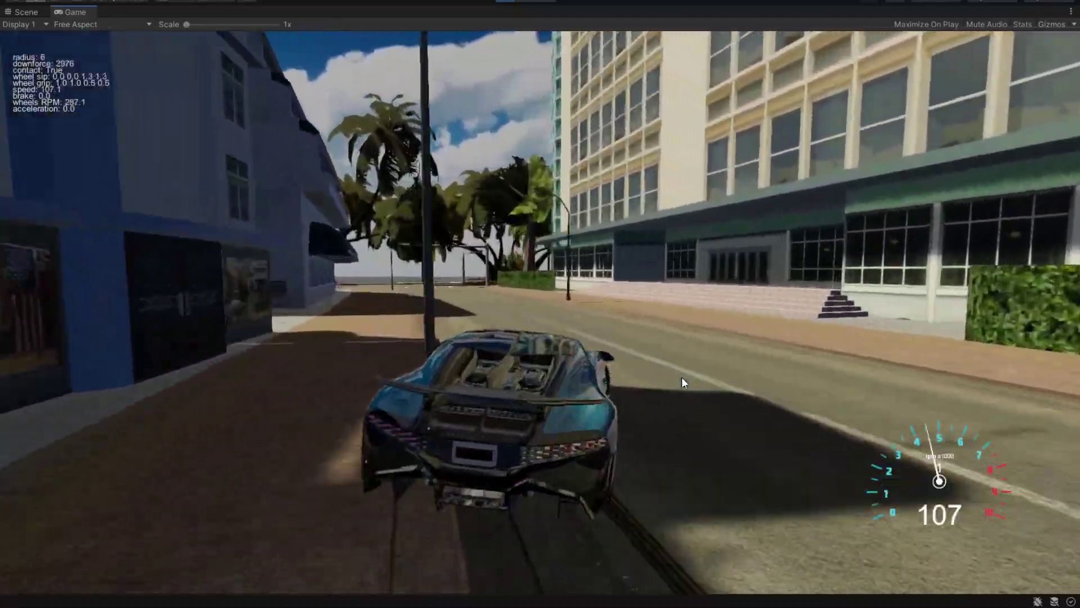
pyautogui.press('w')
pyautogui.press('a')
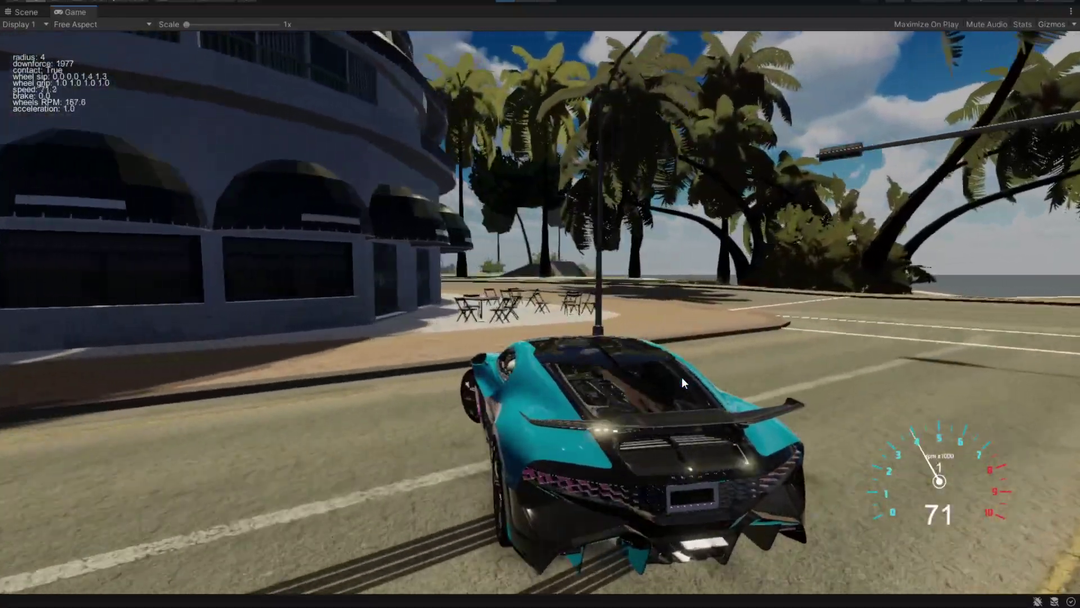
pyautogui.press('a')
pyautogui.press('space')
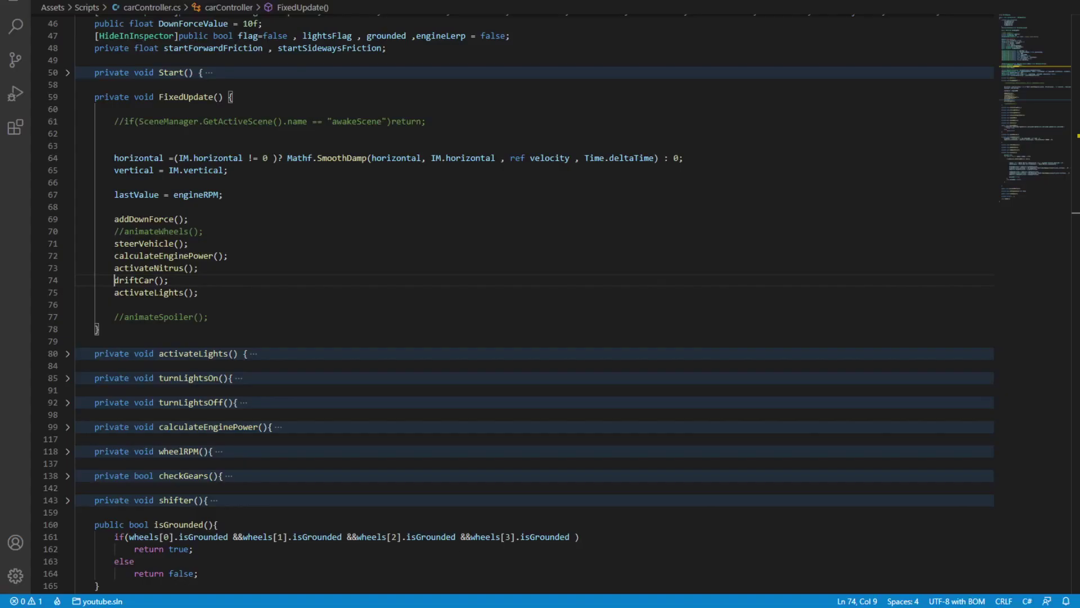
# - Look through the methods below FixedUpdate in the carController script
pyautogui.scroll(-10, 534, 304)
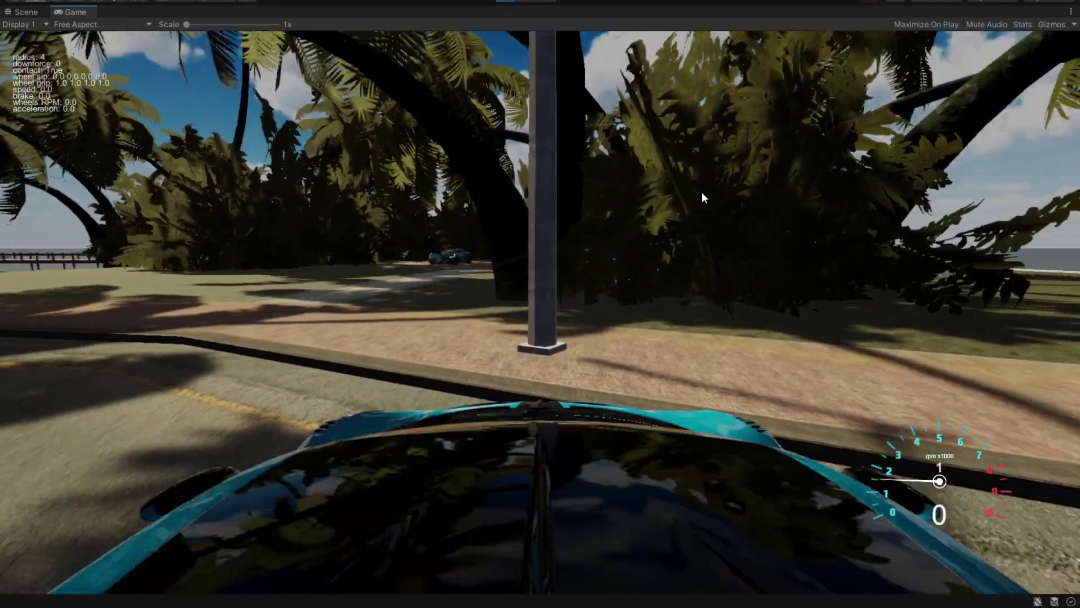
# - Switch the game camera to the chase view and steer the car left from the lamp post onto the palm-lined road
pyautogui.press('Tab')
pyautogui.press('w')
pyautogui.press('a')
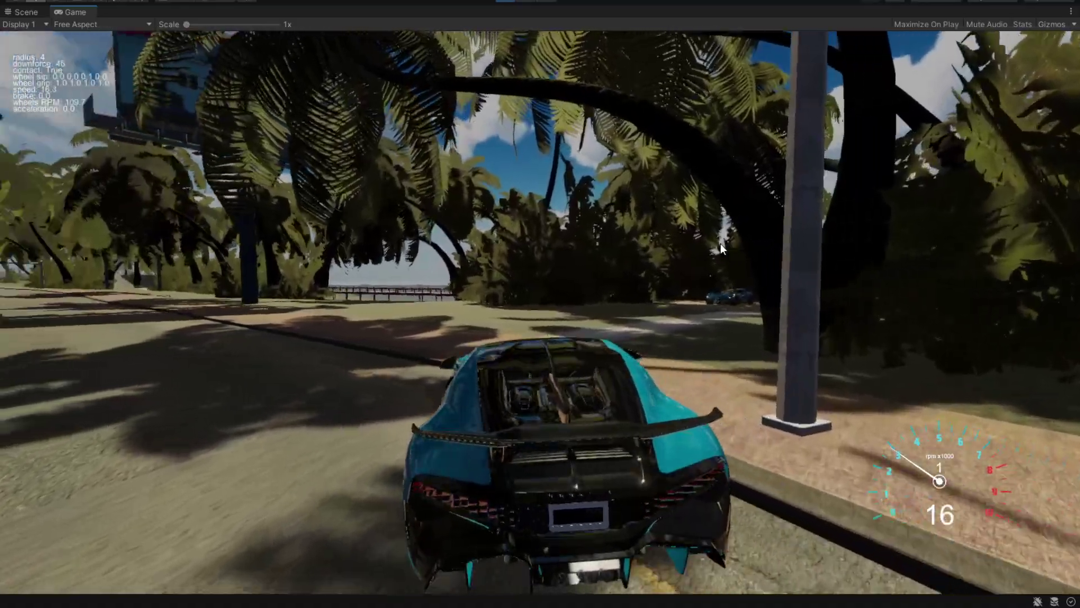
pyautogui.press('a')
pyautogui.press('w')
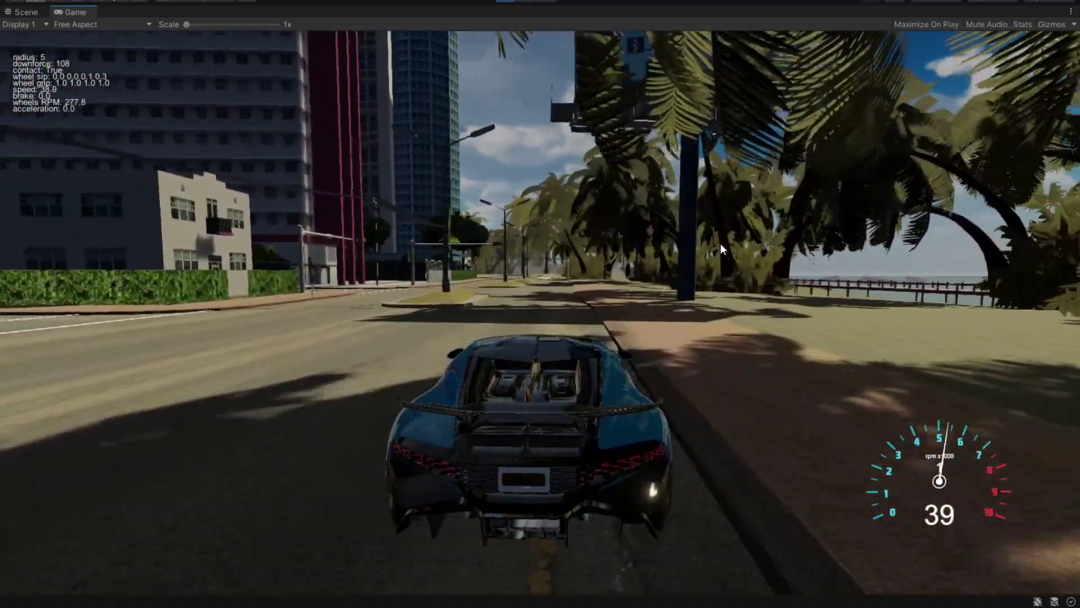
# - Accelerate along the palm-lined road past the grass median and steer left into the intersection at speed
pyautogui.press('w')
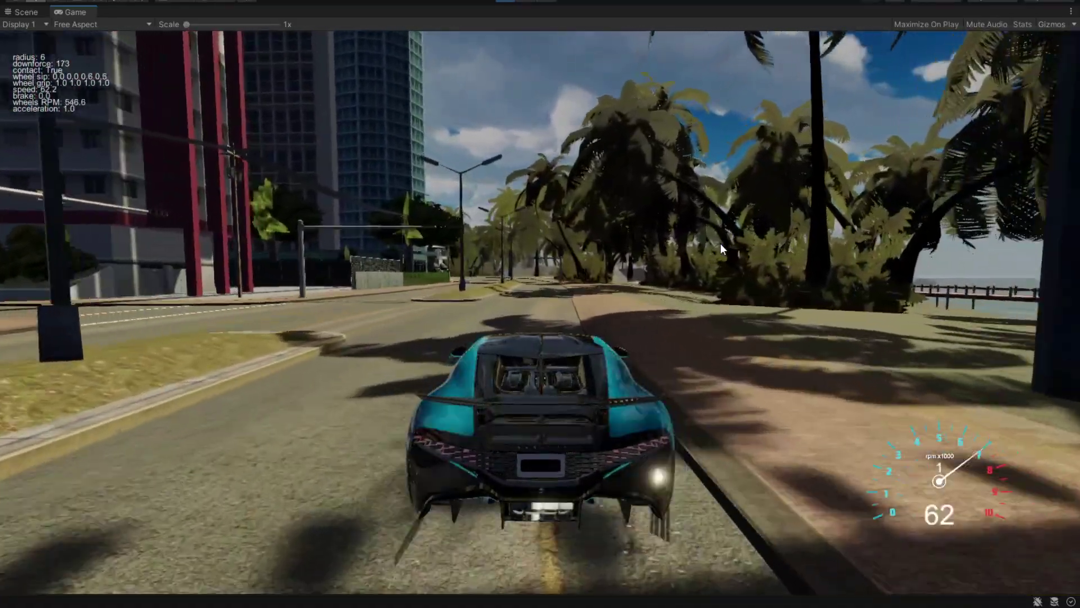
pyautogui.press('w')
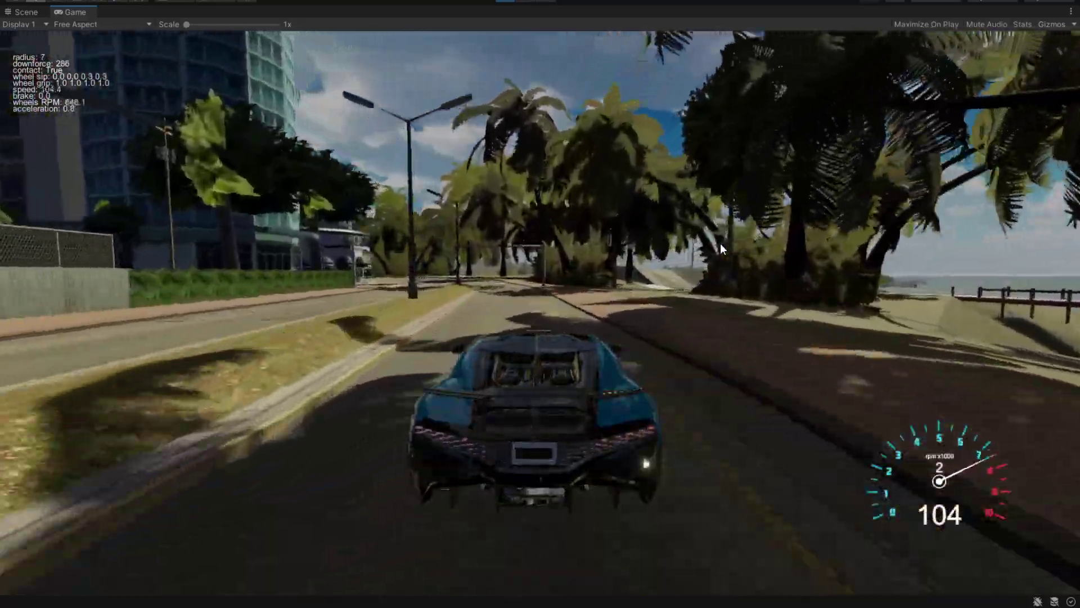
pyautogui.press('w')
pyautogui.press('a')
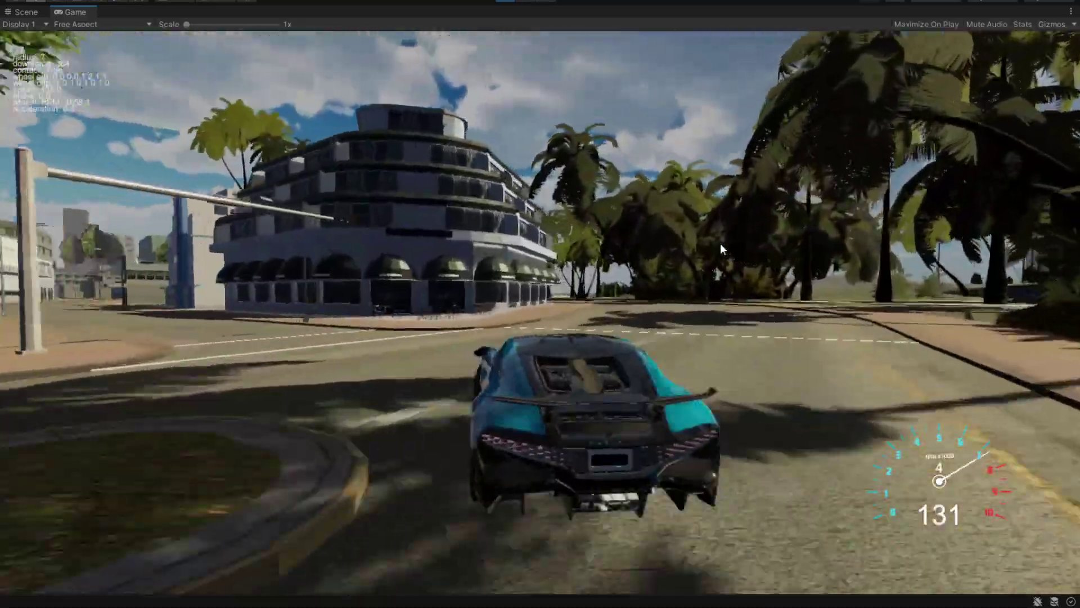
# - Drift left past the awning-fronted corner building, countersteer, and bring the car around to face the low white building
pyautogui.press('w')
pyautogui.press('a')
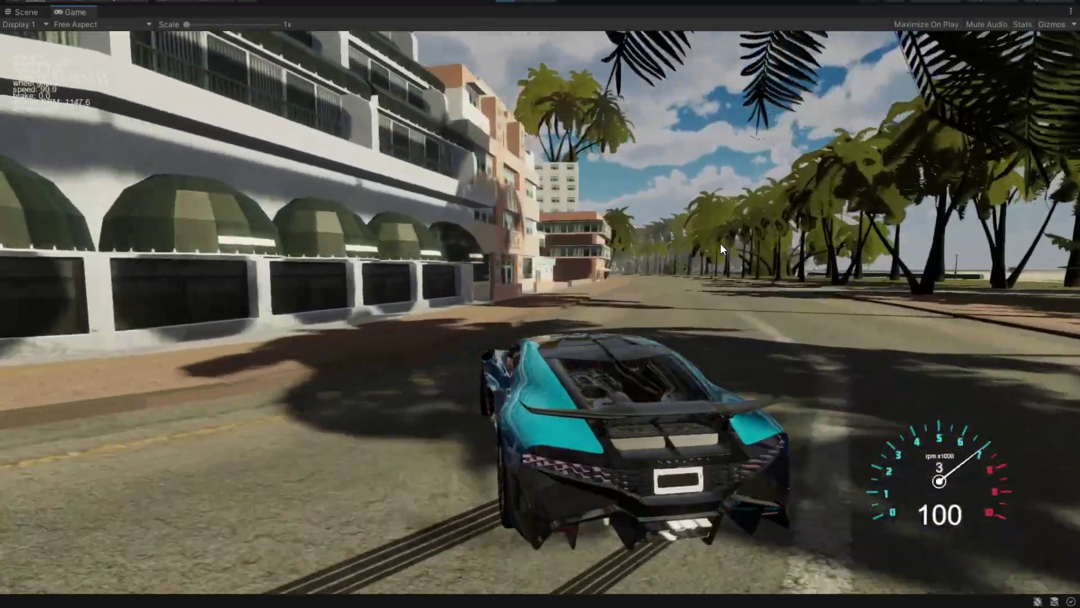
pyautogui.press('d')
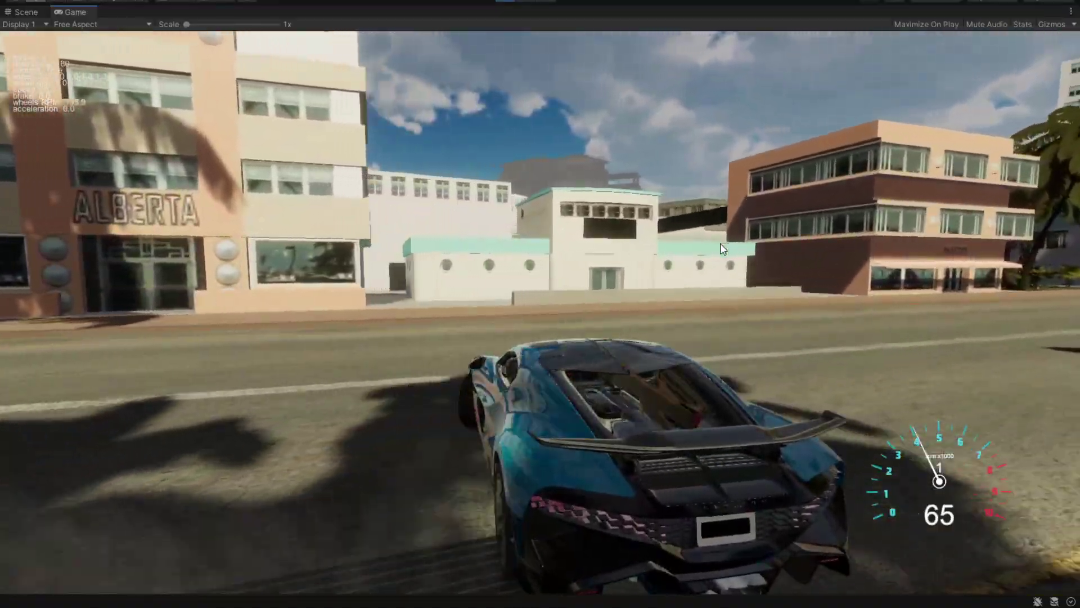
pyautogui.press('a')
pyautogui.press('w')
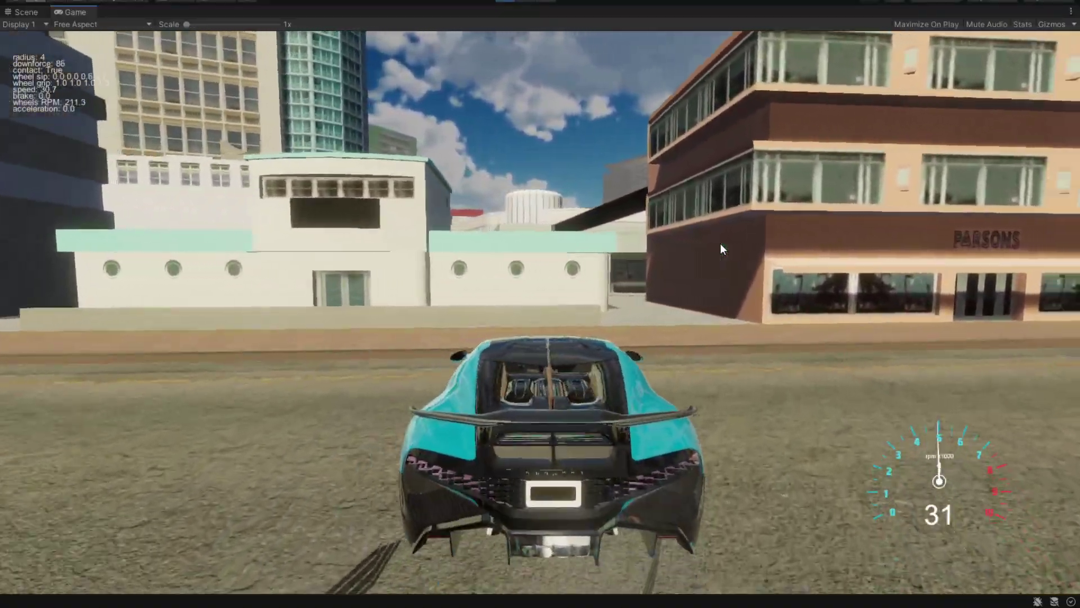
# - Turn the car right past the Parsons building and power it back onto the palm-lined street
pyautogui.press('d')
pyautogui.press('w')
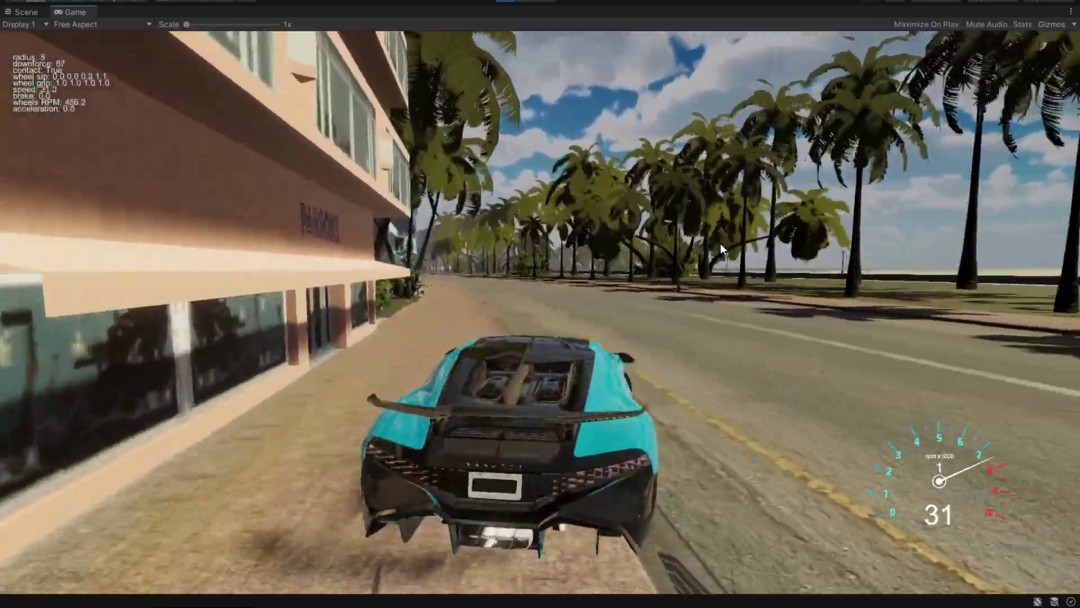
pyautogui.press('d')
pyautogui.press('w')
pyautogui.press('a')
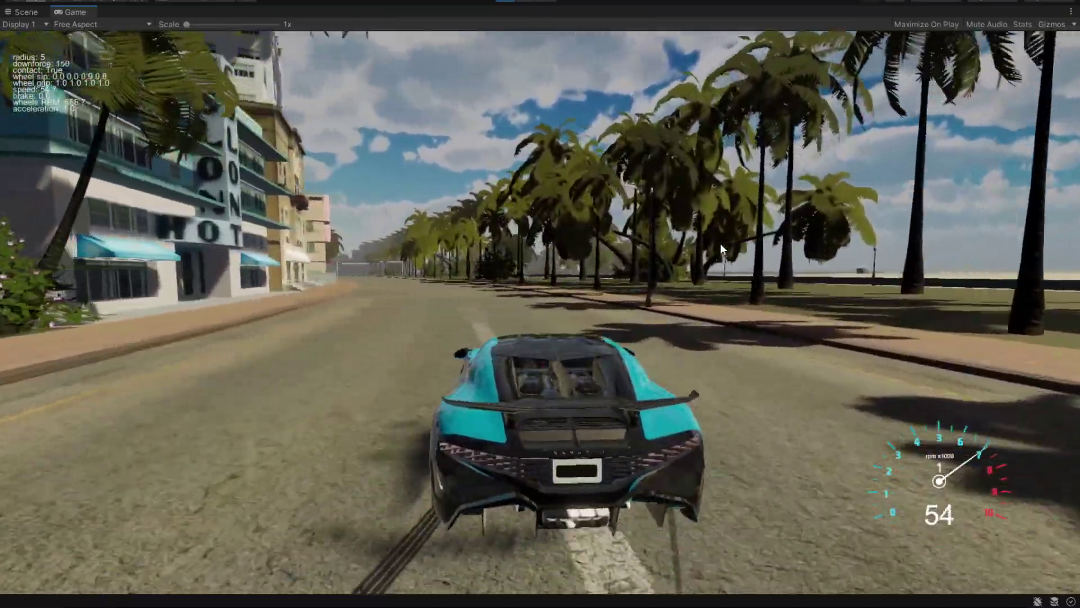
# - Throw the car into a left handbrake slide and spin it under power to head back past the teal hotel
pyautogui.press('w')
pyautogui.press('a')
pyautogui.press('space')
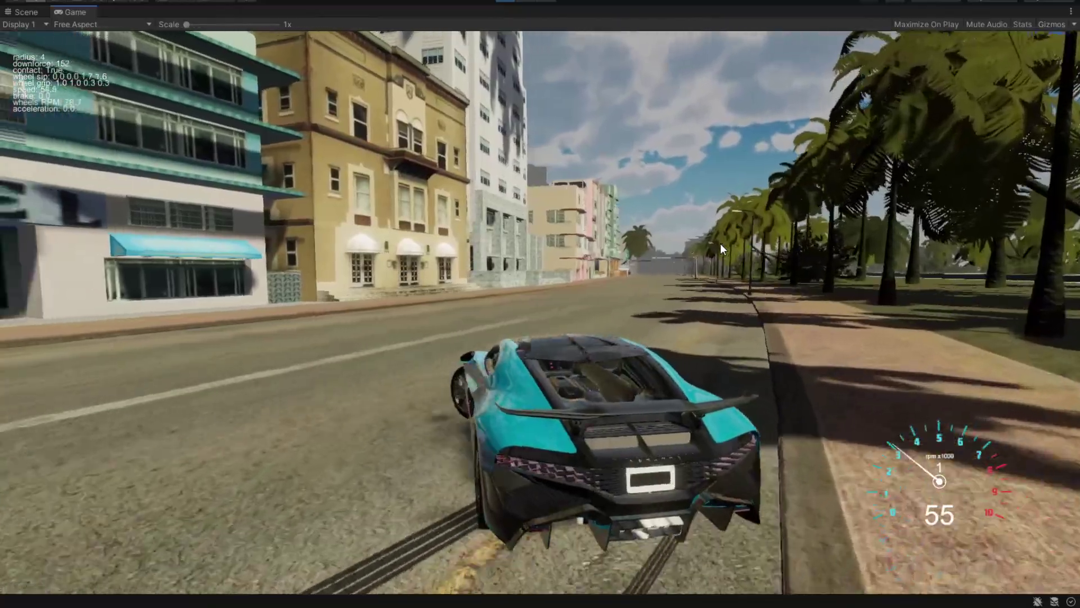
pyautogui.press('a')
pyautogui.press('w')
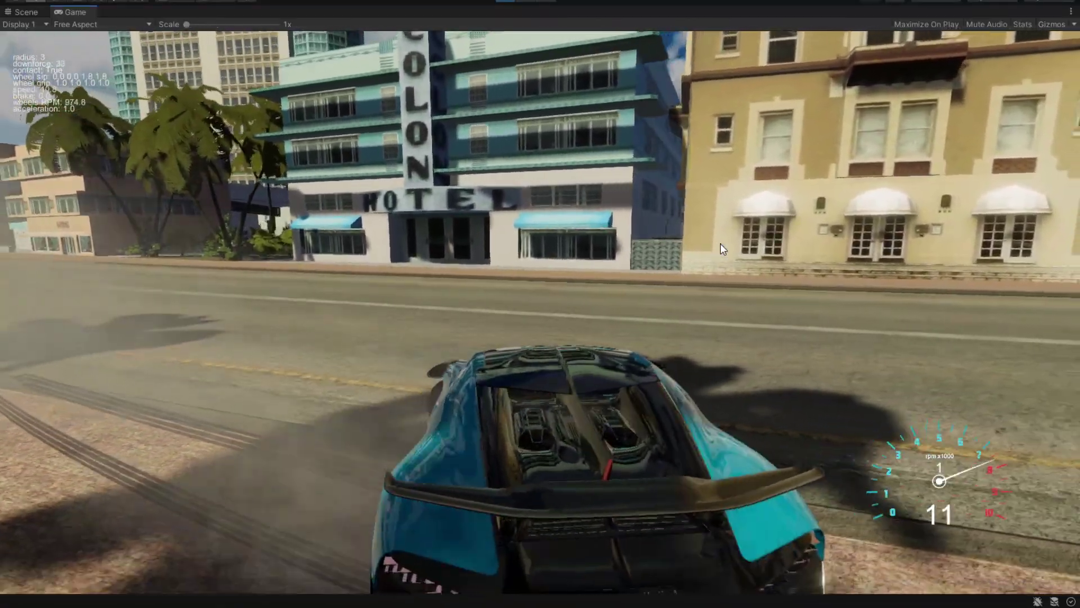
pyautogui.press('w')
pyautogui.press('a')
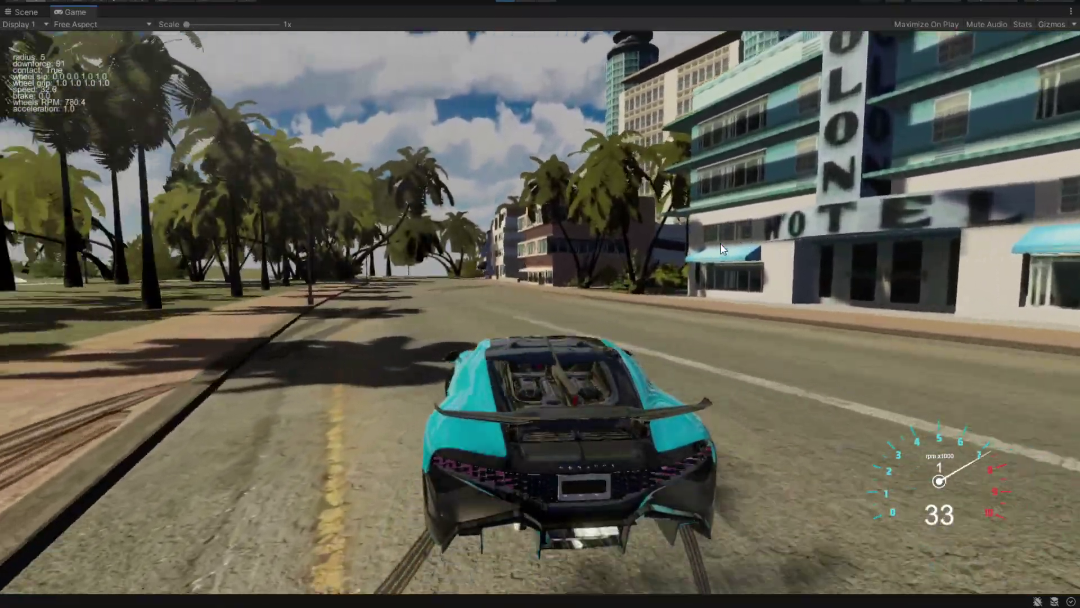
# - Accelerate along the street, slide left onto the grass, and loop right between the palms back toward the Alberta building
pyautogui.press('w')
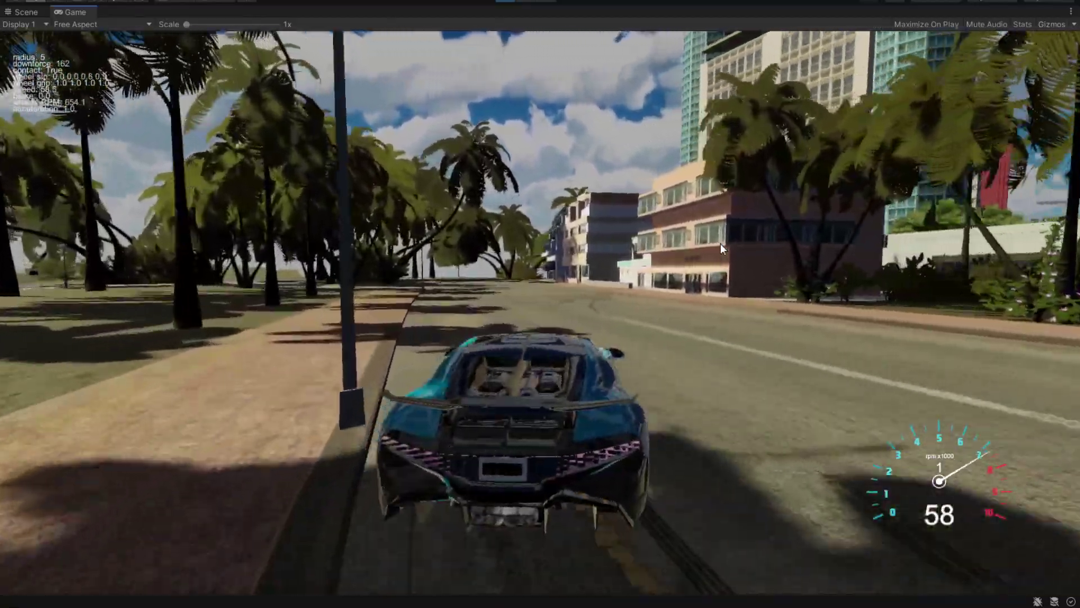
pyautogui.press('w')
pyautogui.press('a')
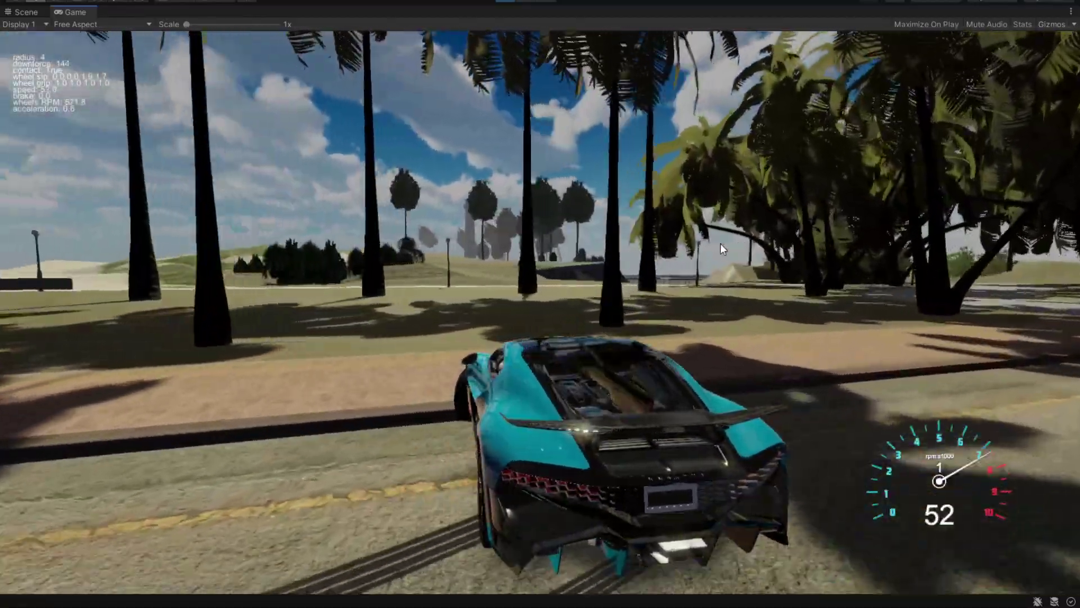
pyautogui.press('d')
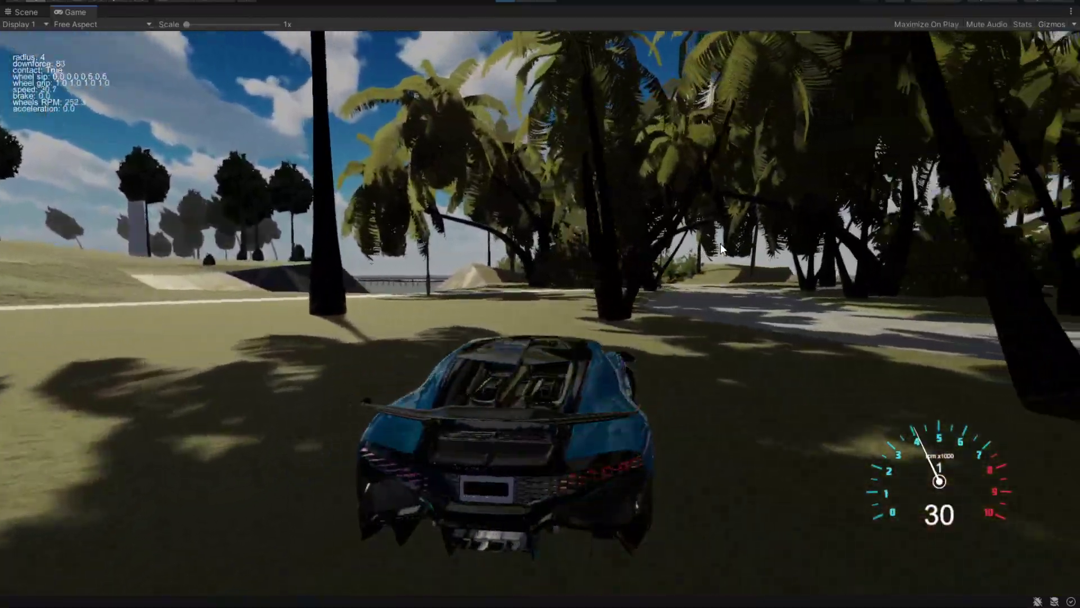
pyautogui.press('d')
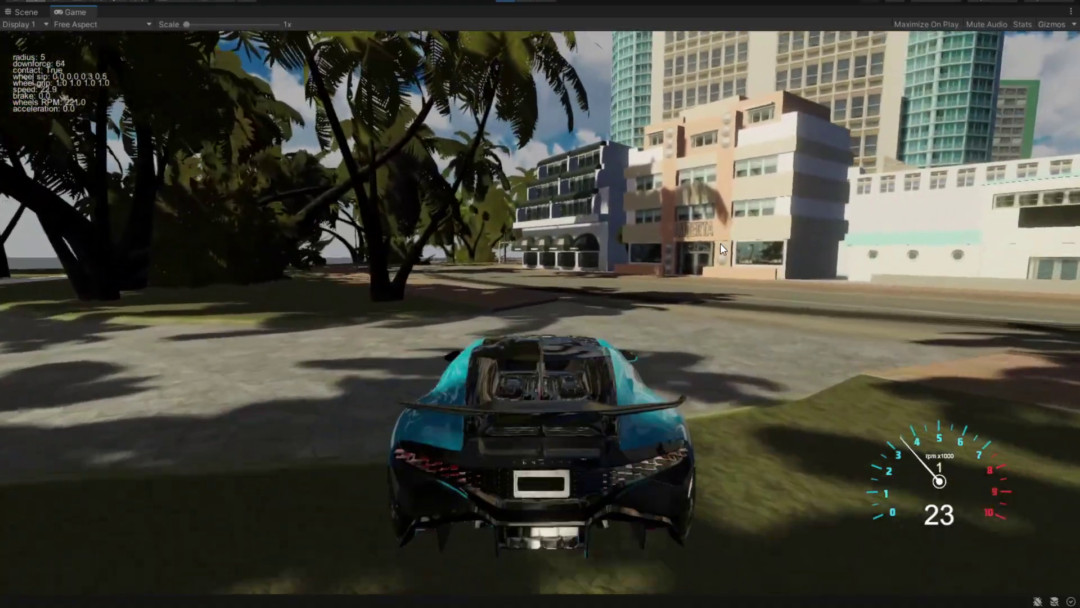
pyautogui.press('s')
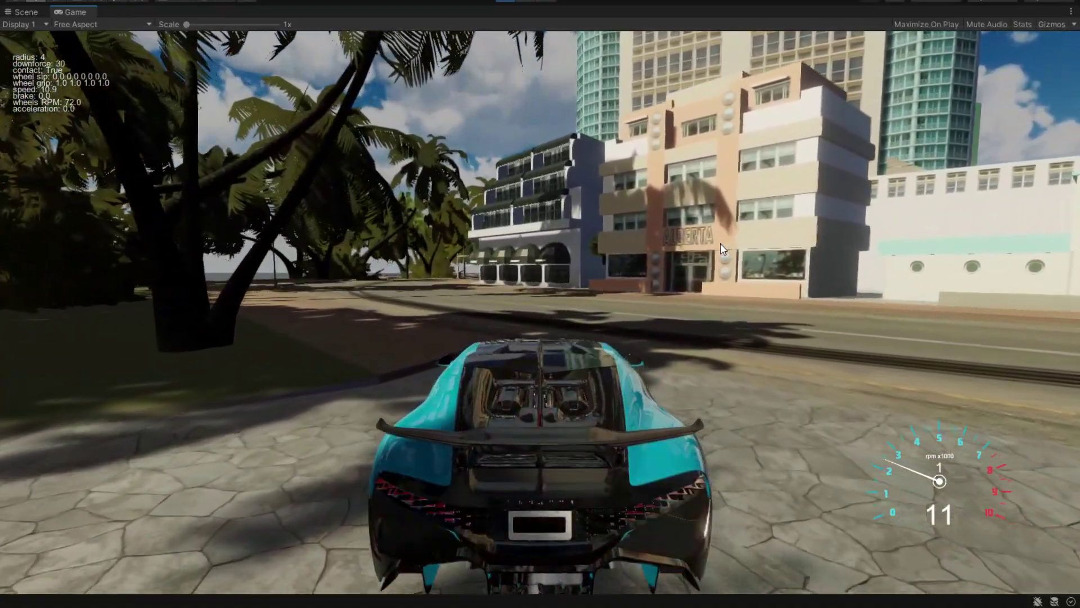
# - Power the car onto the street and hold a right-hand drift around toward the palm-lined sidewalk
pyautogui.press('w')
pyautogui.press('d')
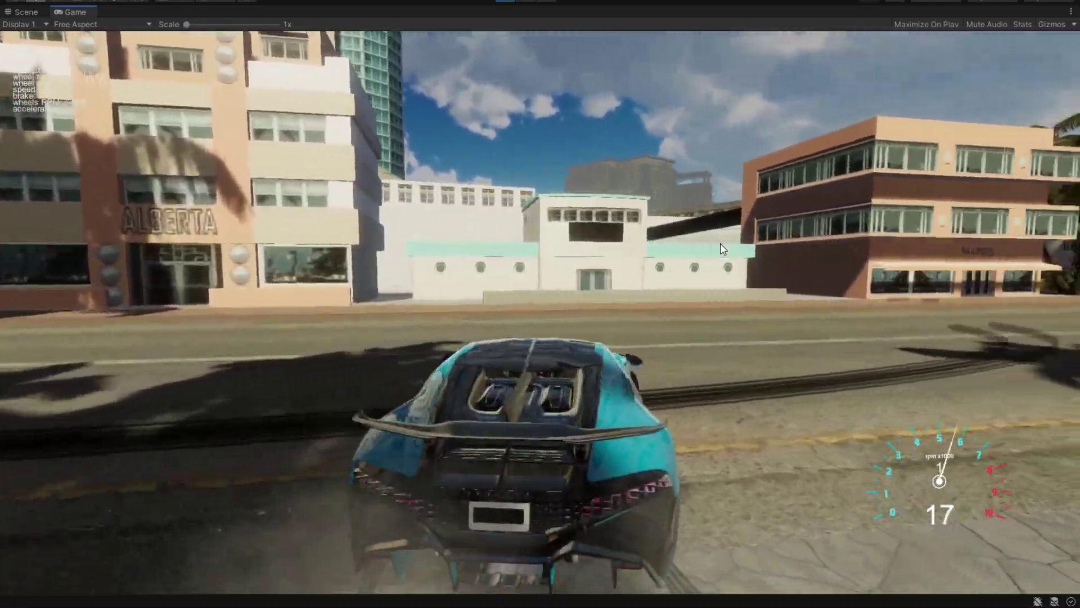
pyautogui.press('w')
pyautogui.press('d')
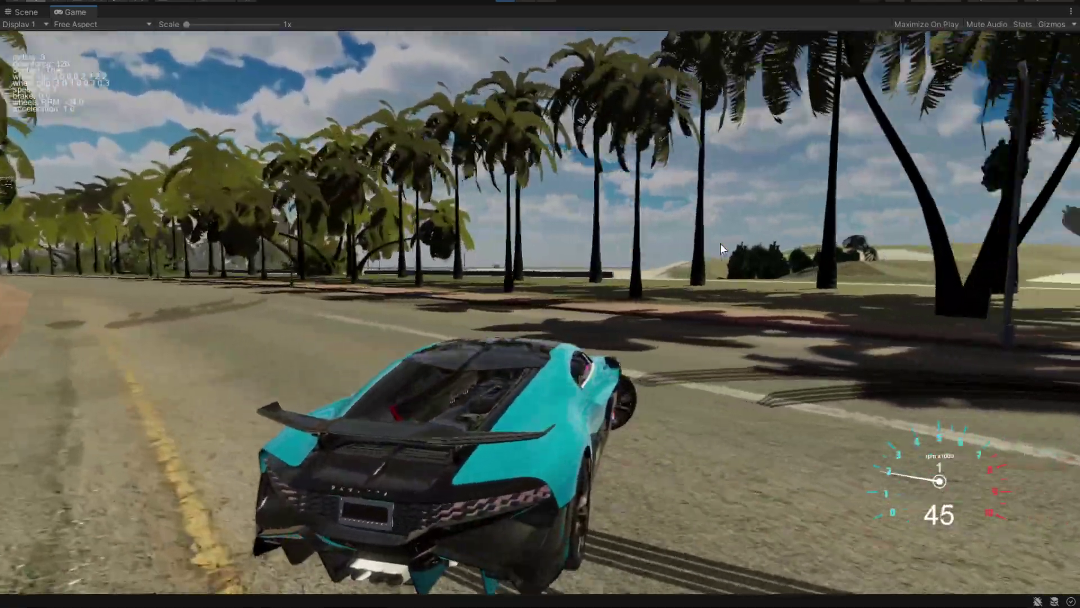
pyautogui.press('d')
pyautogui.press('w')
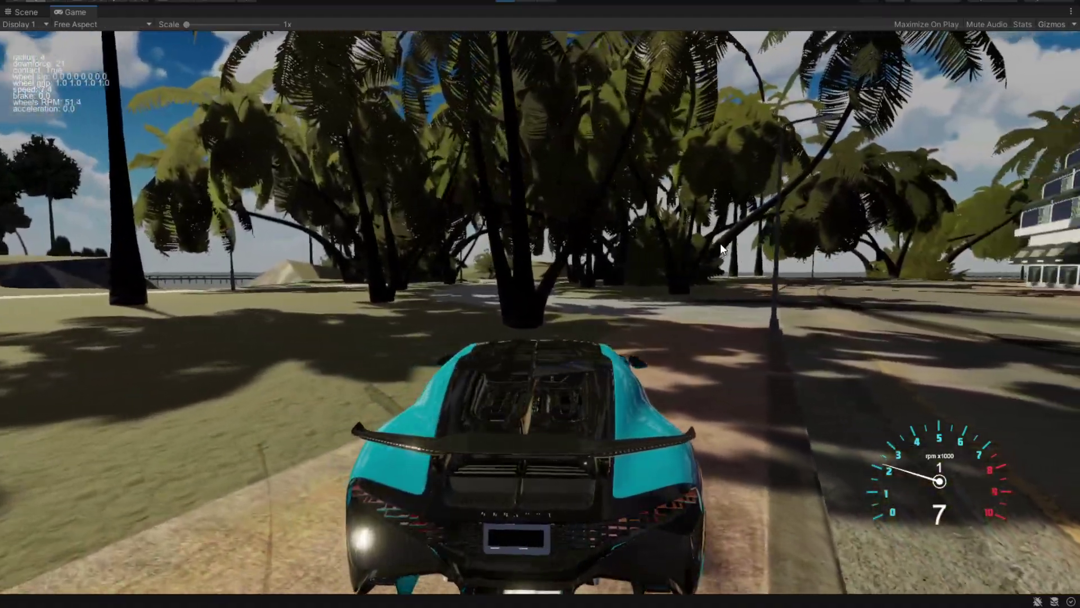
# - Drive along the road edge, brake the car to a stop opposite the awning-fronted building, and cycle the camera view
pyautogui.press('w')
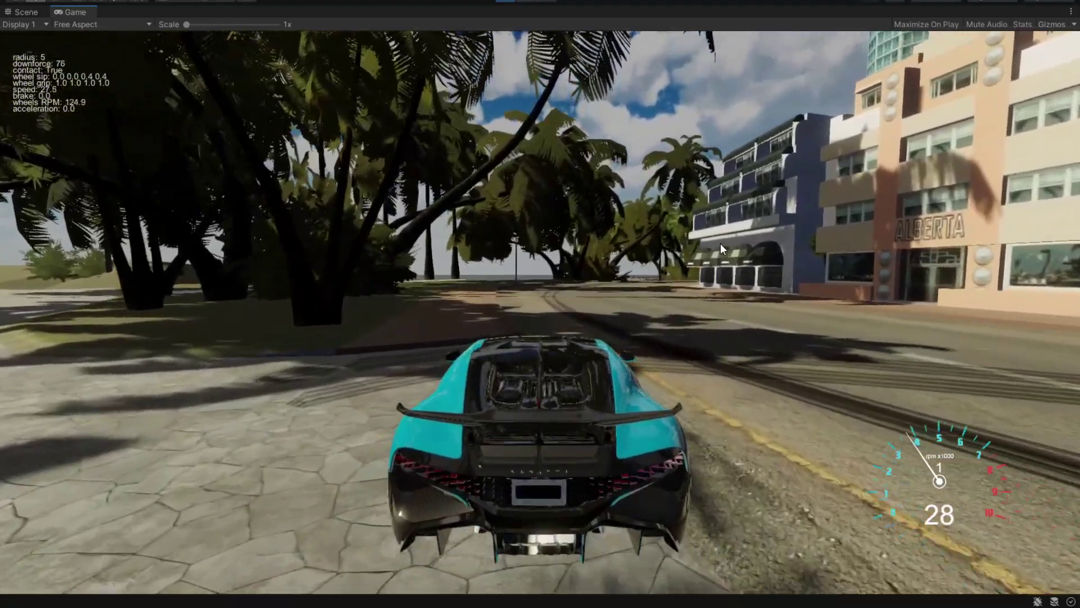
pyautogui.press('s')
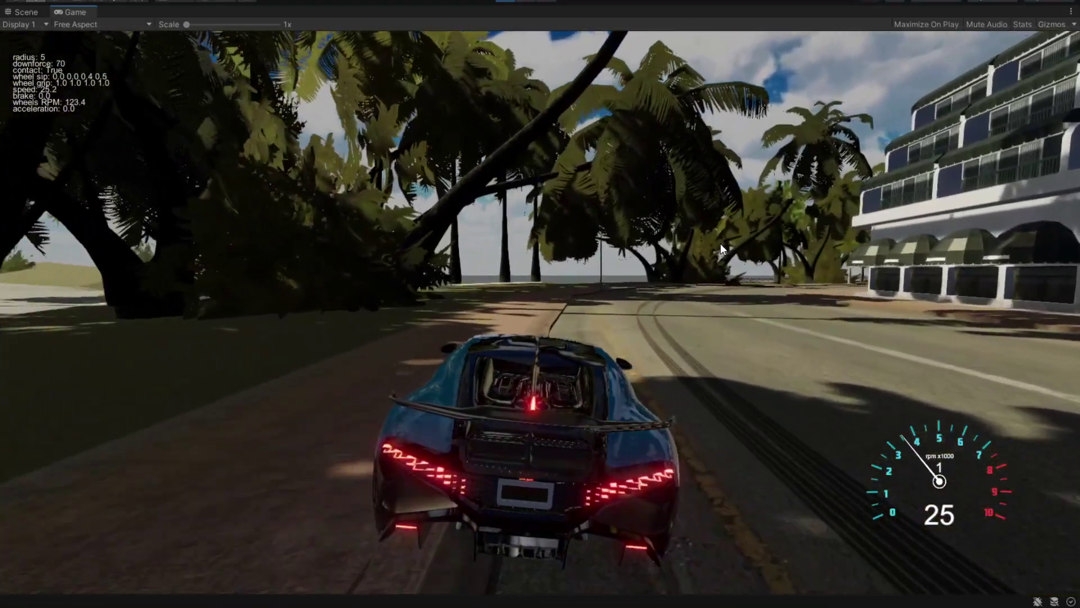
pyautogui.press('s')
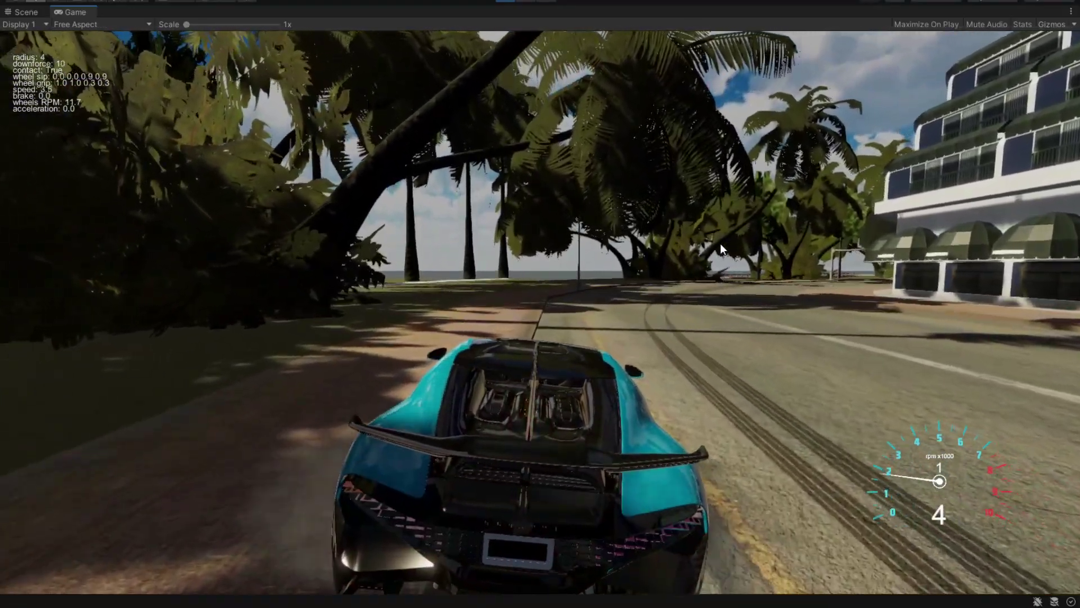
pyautogui.press('s')
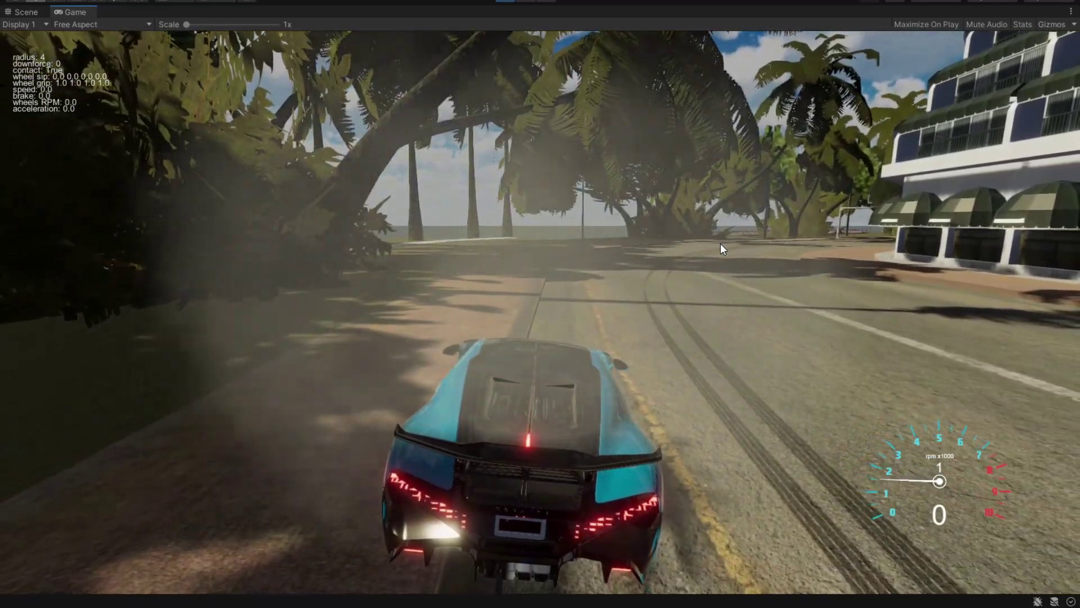
pyautogui.press('Tab')
pyautogui.press('Tab')
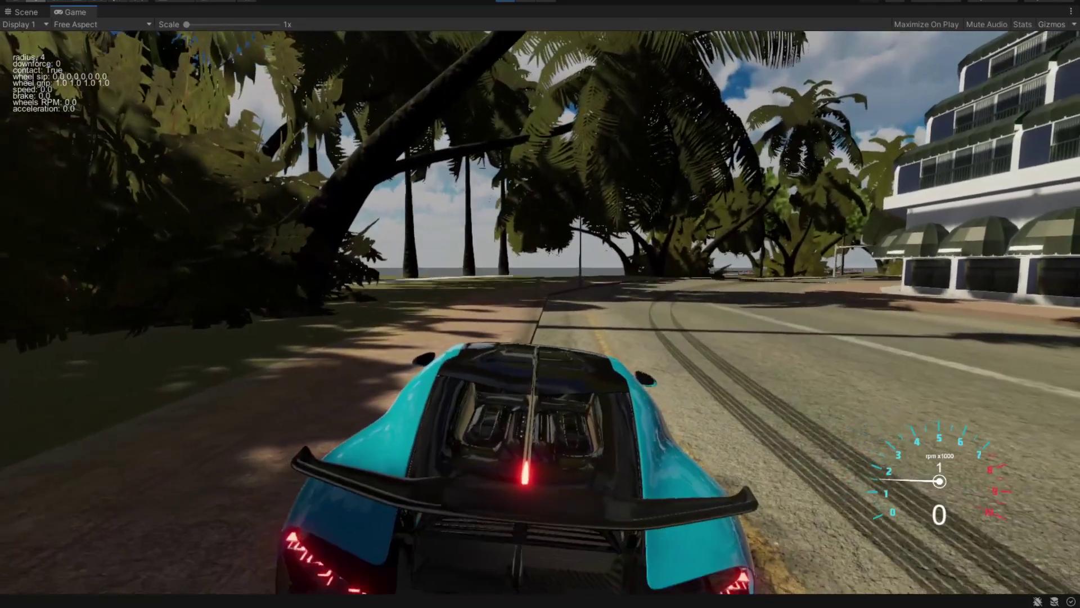